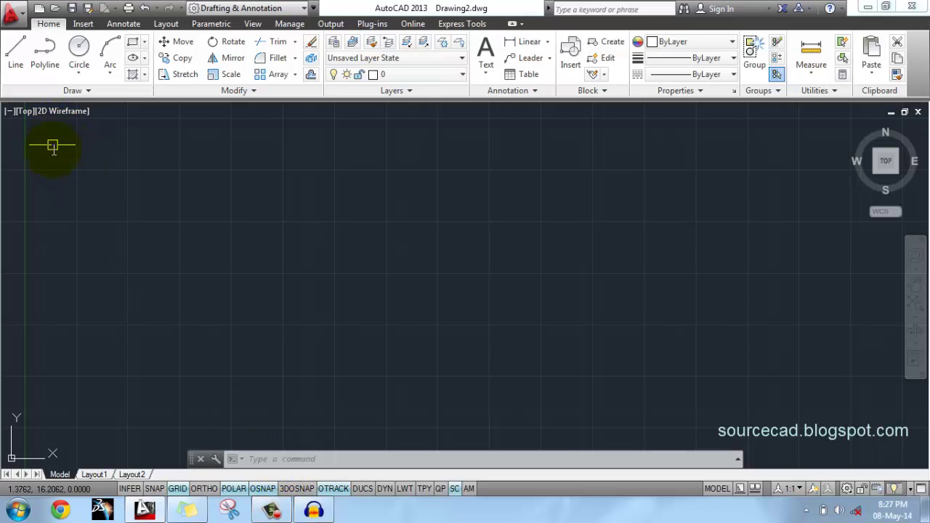
Step: Draw a four-sided line outline, undoing the last segment and closing it to the start
click(18, 54)
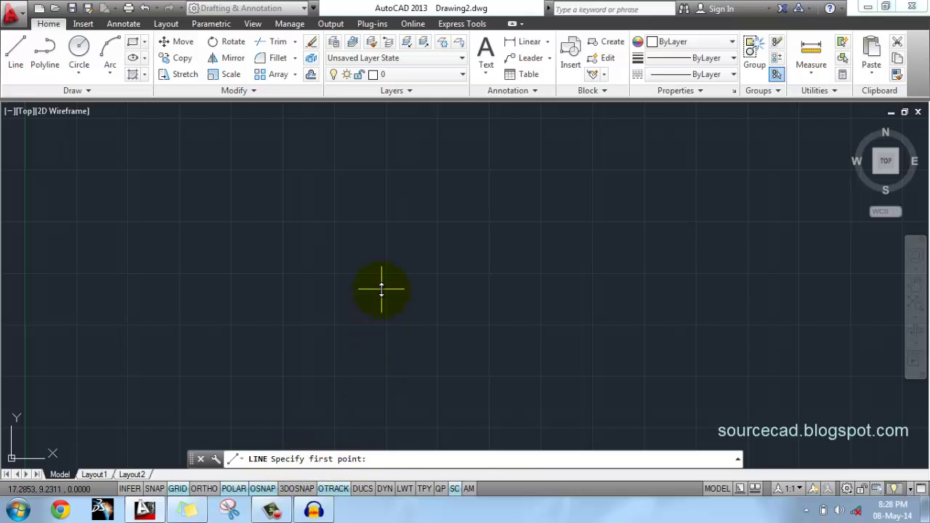
click(282, 324)
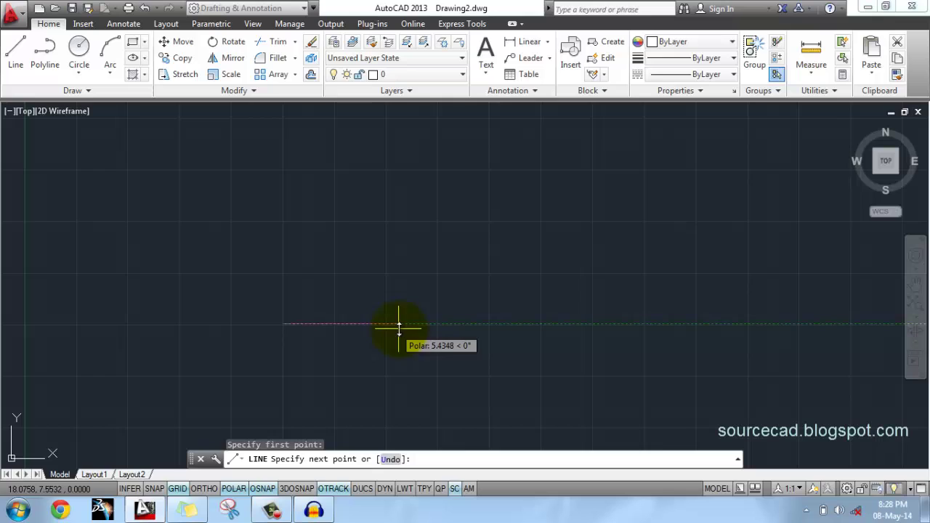
click(470, 324)
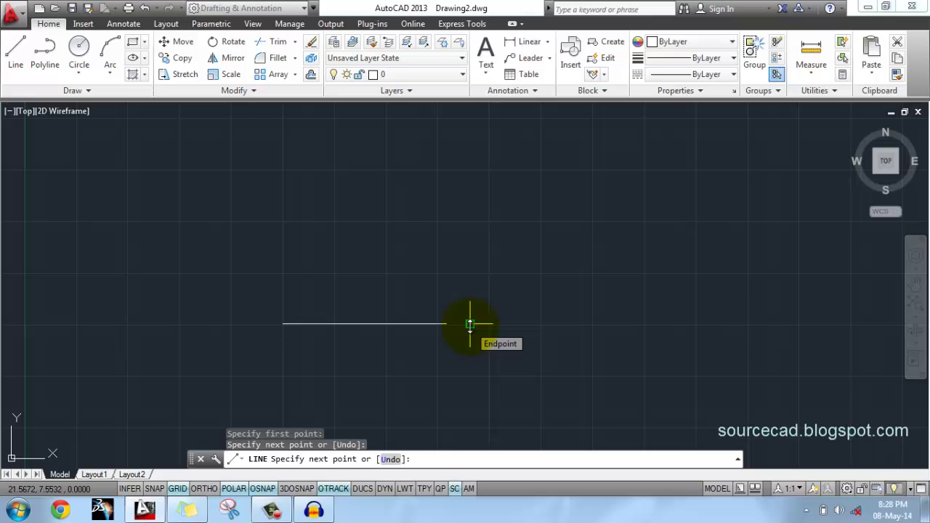
click(553, 221)
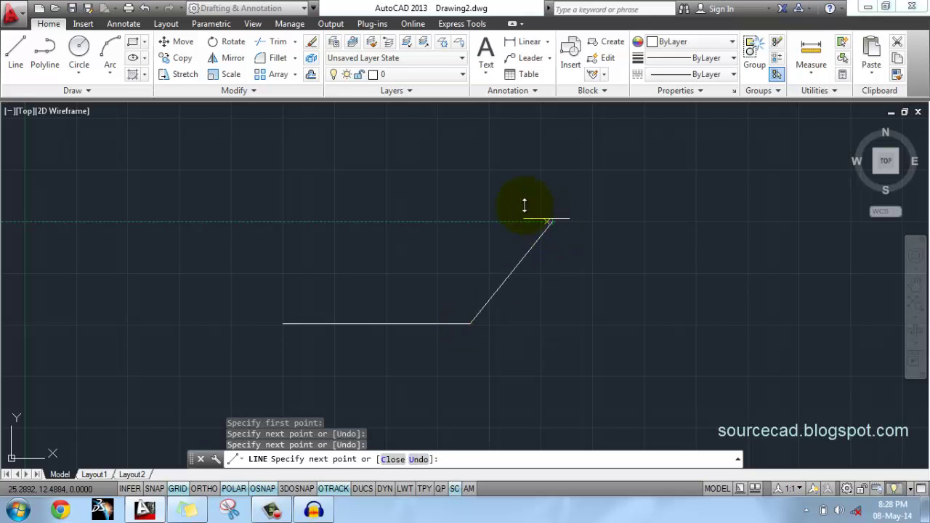
click(444, 175)
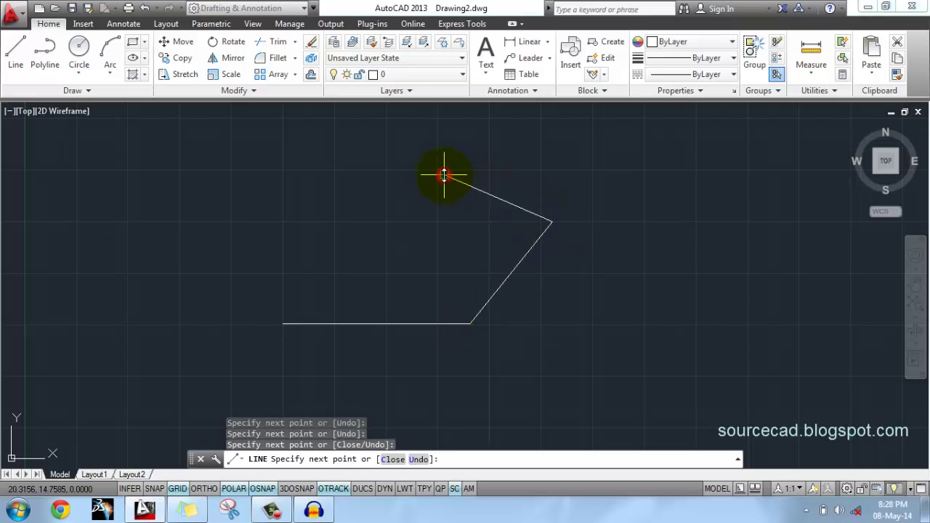
click(341, 251)
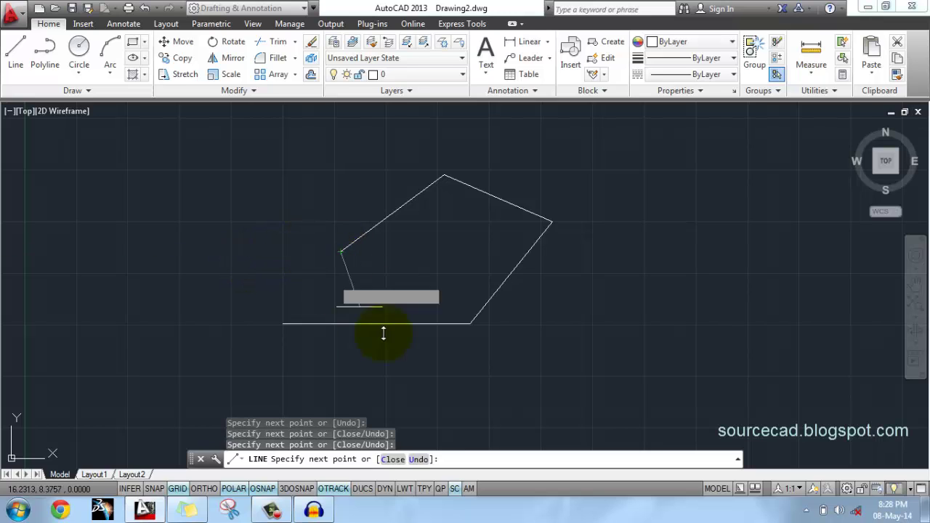
click(420, 461)
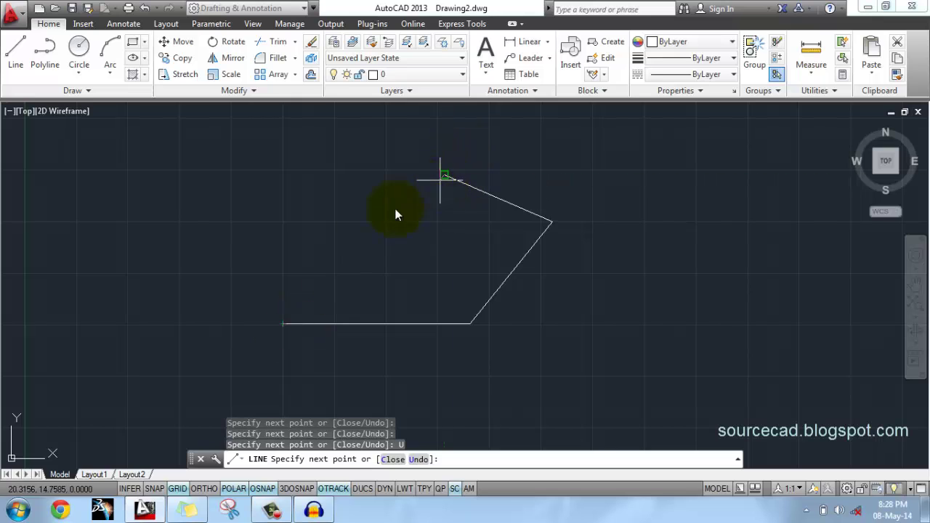
click(394, 459)
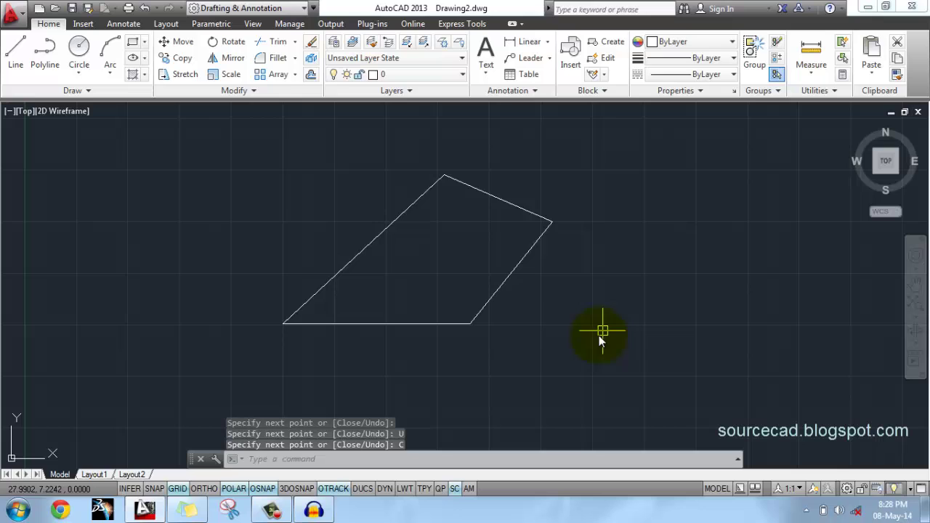
Step: Window-select the four outline lines and erase them
click(187, 134)
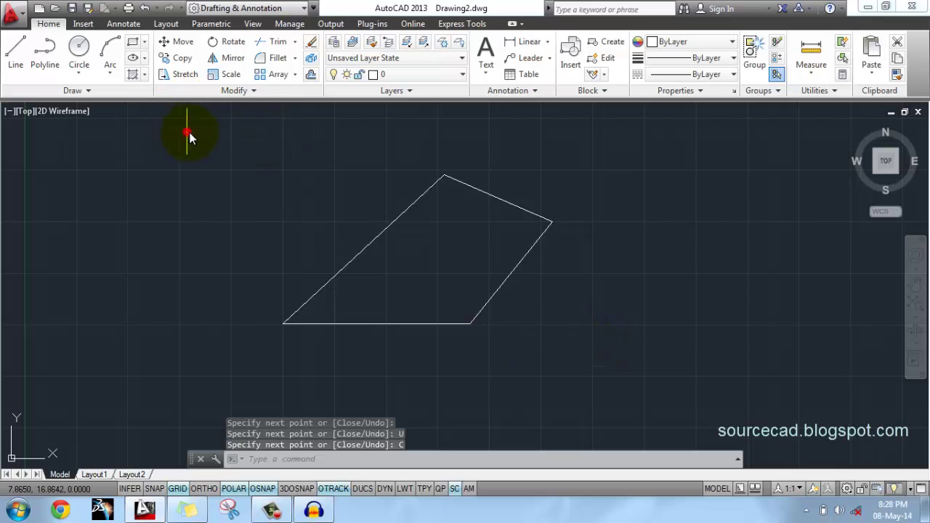
click(572, 372)
key(Delete)
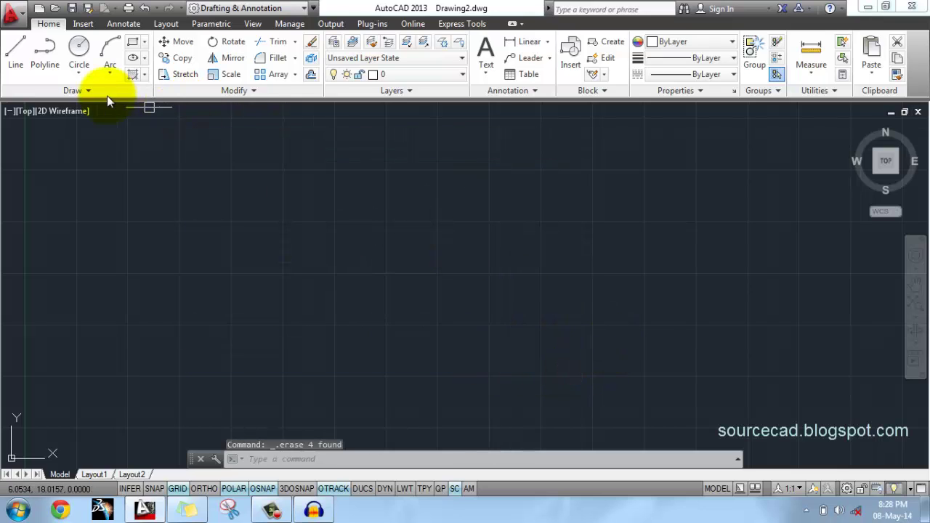
Step: Start a new line with a 10-unit horizontal base and a 5-unit vertical right side
click(15, 56)
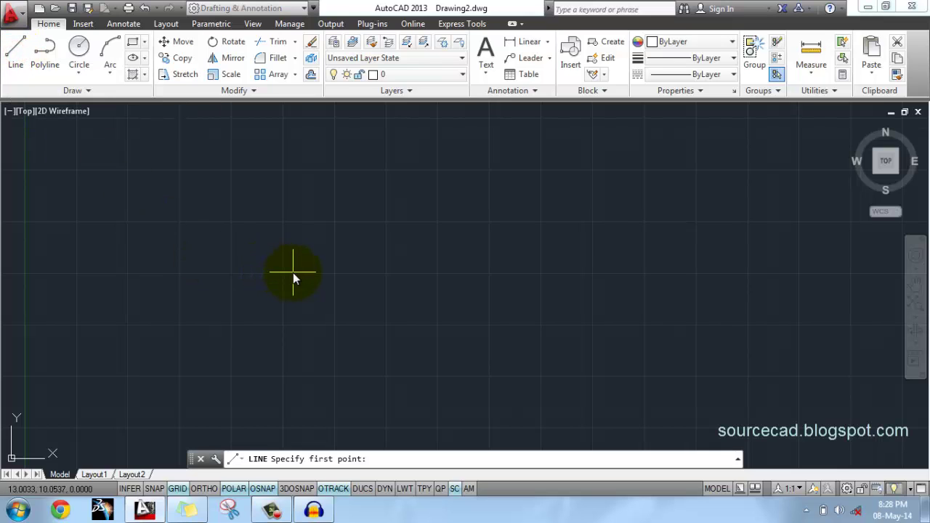
click(260, 291)
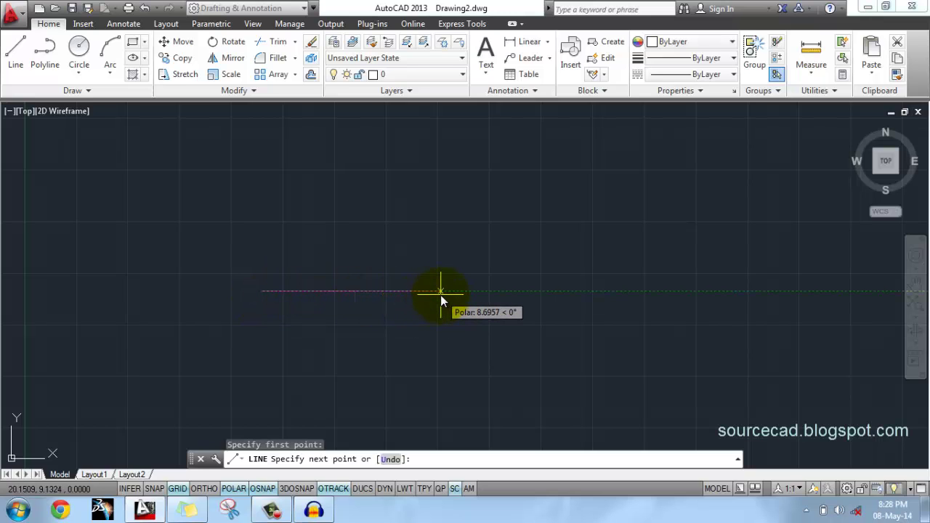
text(1)
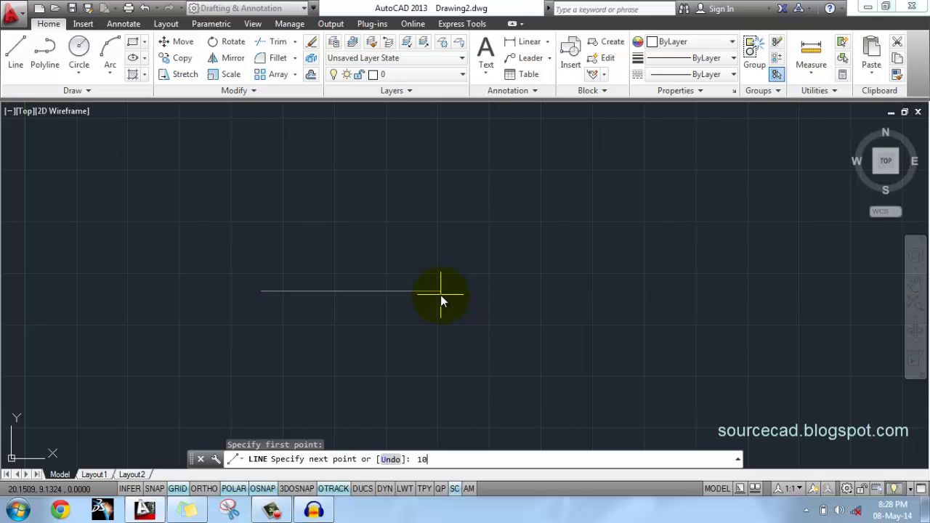
text(0)
key(Return)
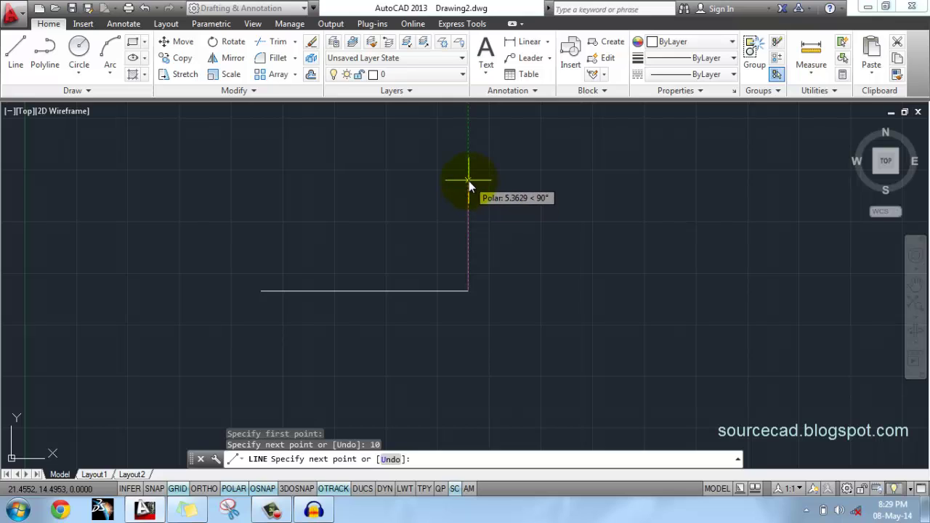
text(5)
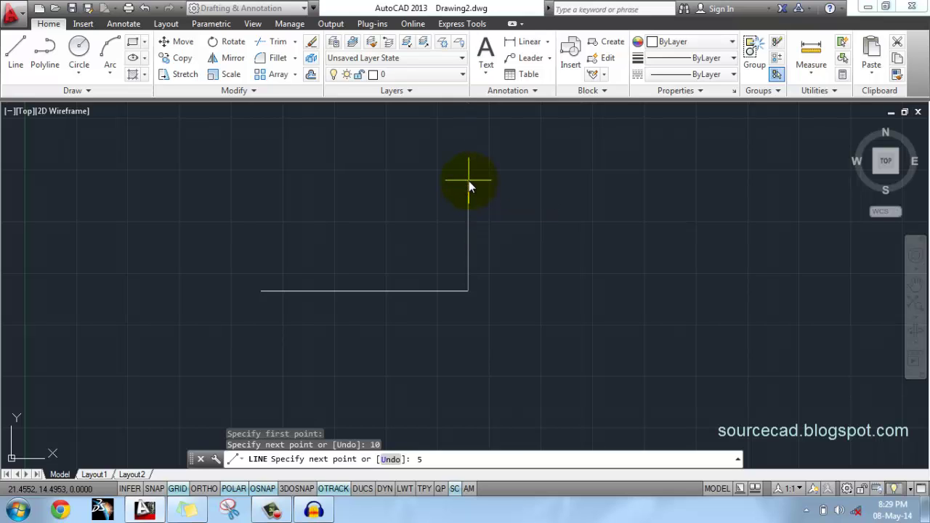
key(Return)
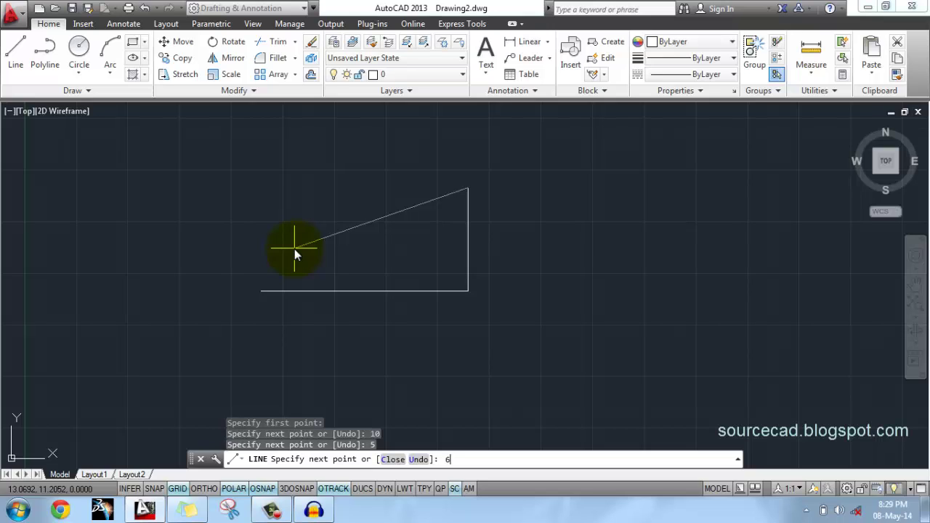
Step: Add 6- and 5-unit segments, close onto the start point, and window-select all five lines
key(Return)
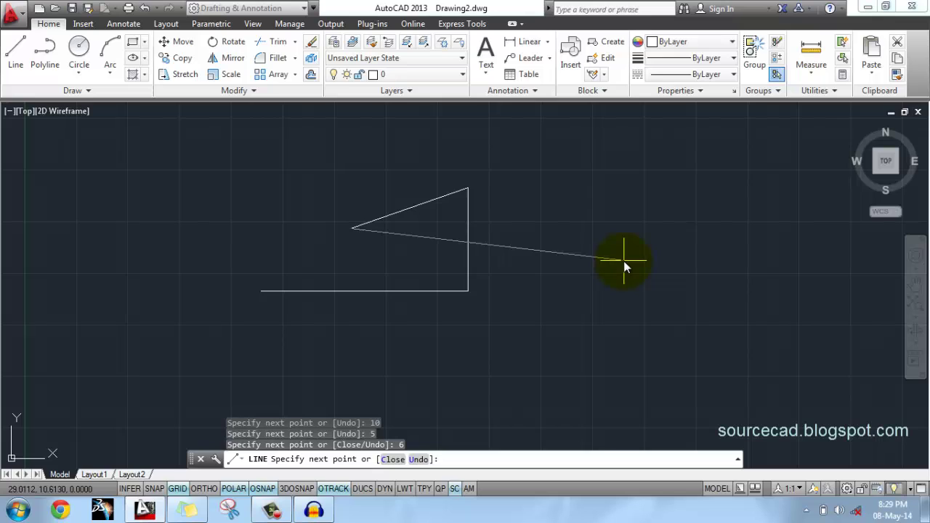
key(Return)
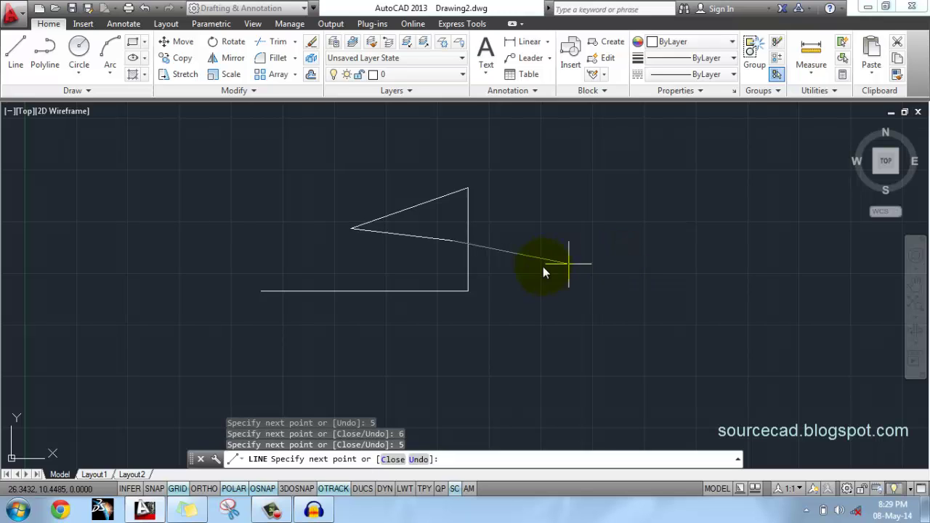
click(261, 289)
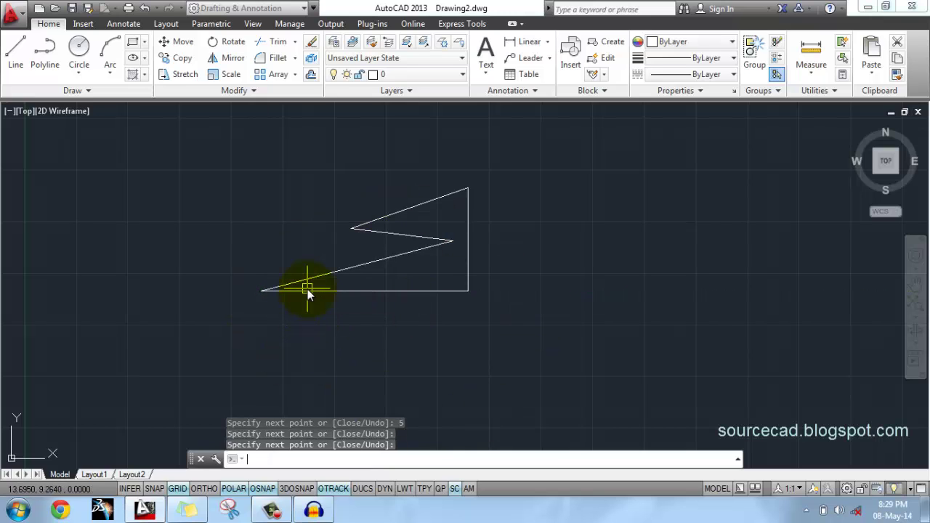
key(Return)
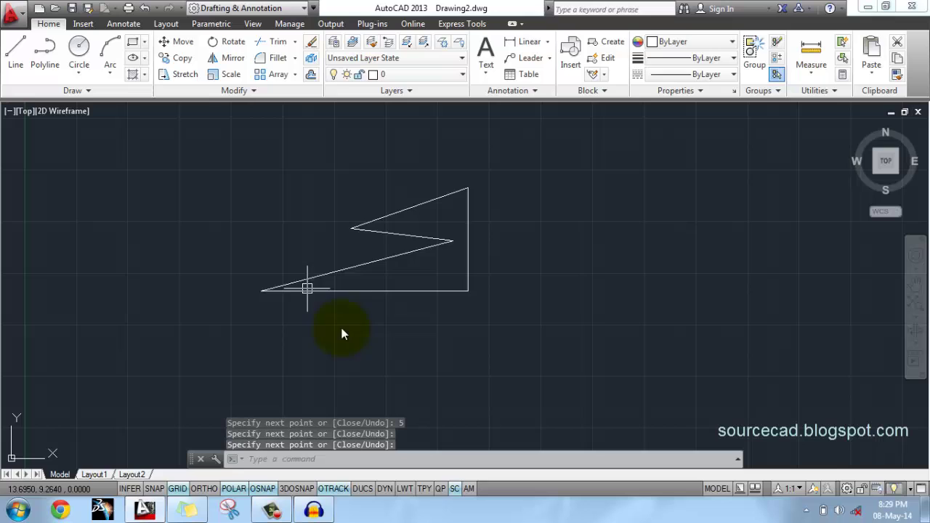
click(213, 149)
click(546, 353)
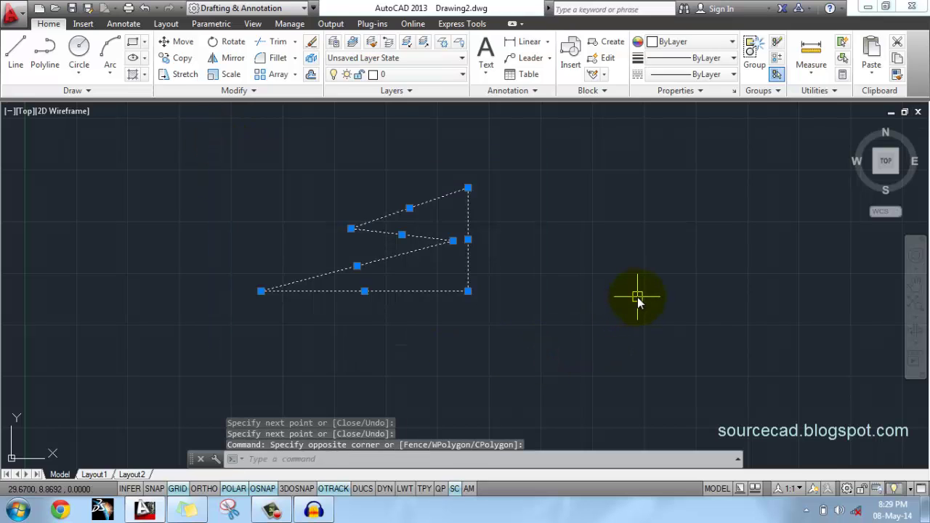
Step: Erase the five-line outline and start a new line with a 5-unit horizontal segment
key(Delete)
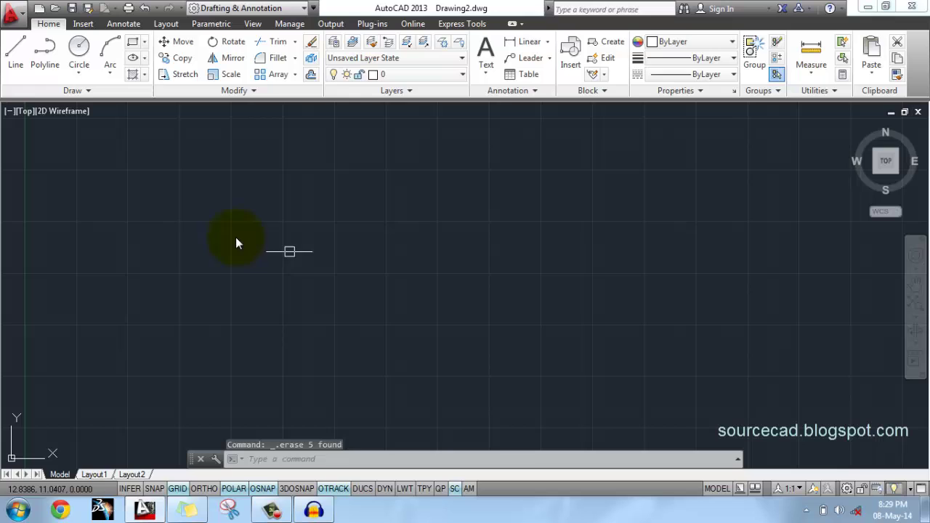
click(18, 52)
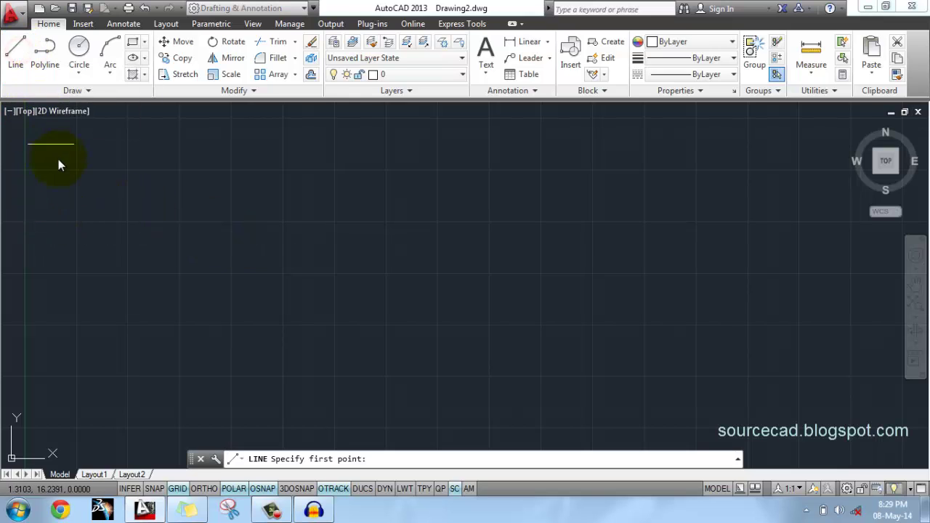
click(293, 298)
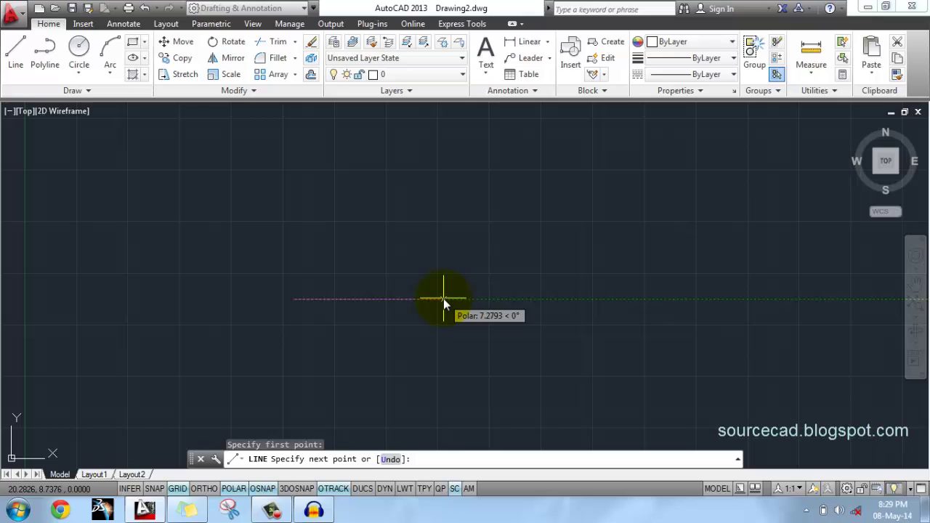
text(5)
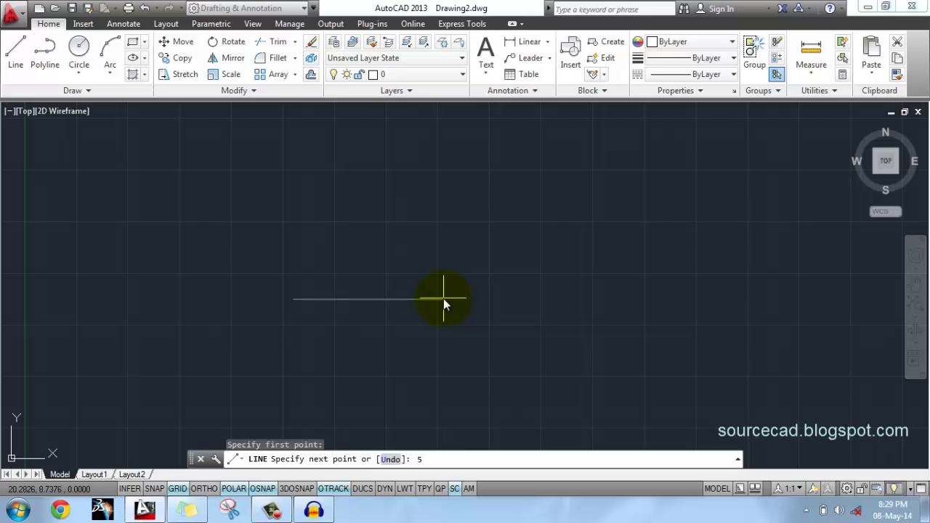
key(Return)
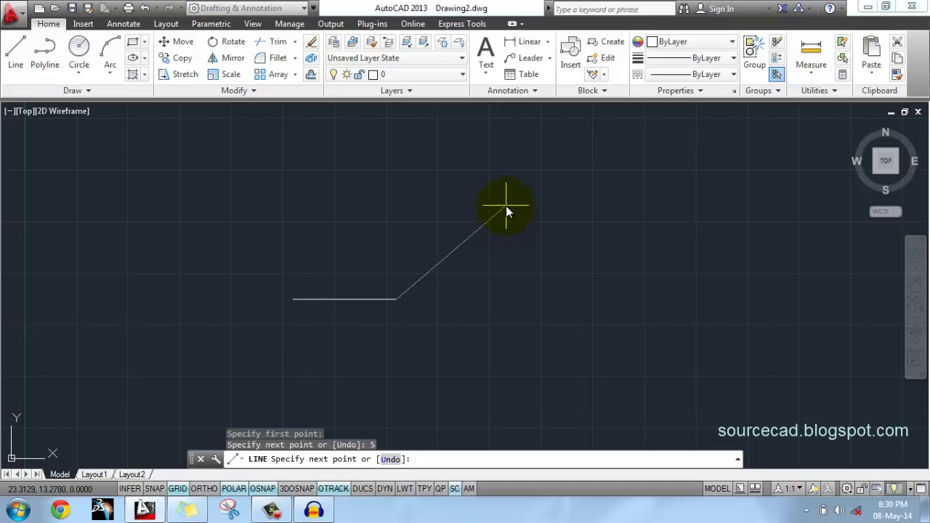
Step: Add a 5-unit segment at a 30° angle, end the line, and erase both segments
key(F8)
key(F8)
key(Return)
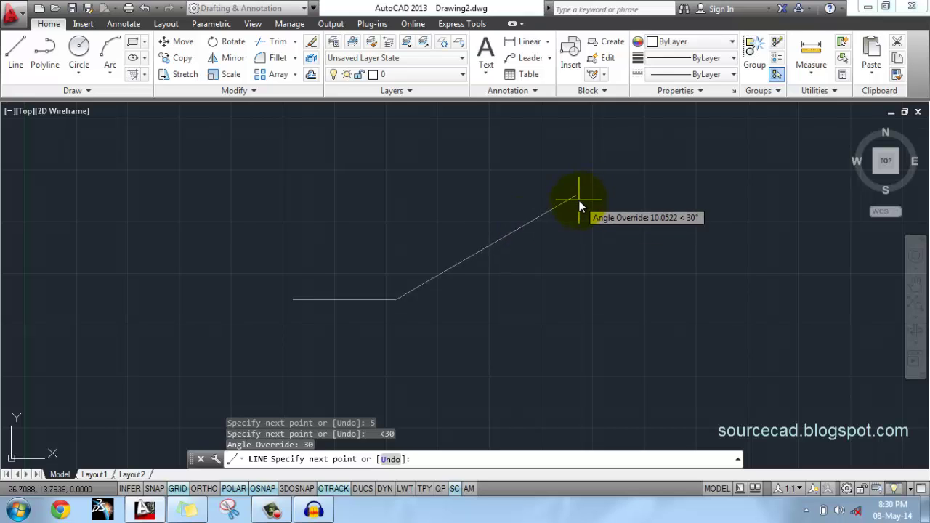
text(5)
key(Return)
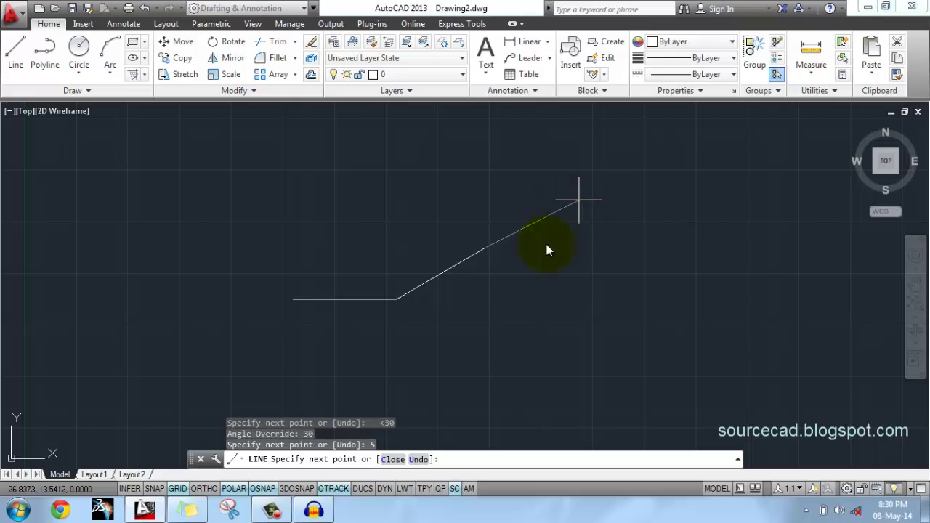
key(Return)
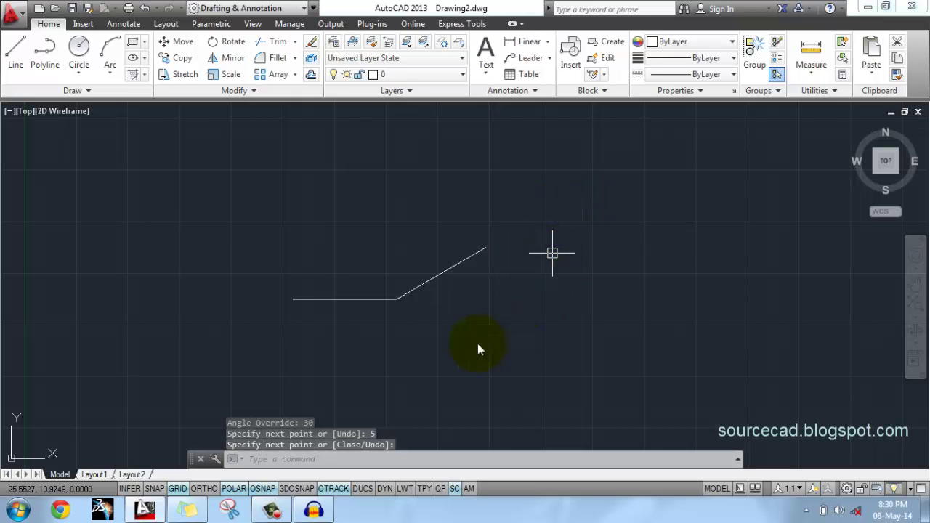
click(251, 222)
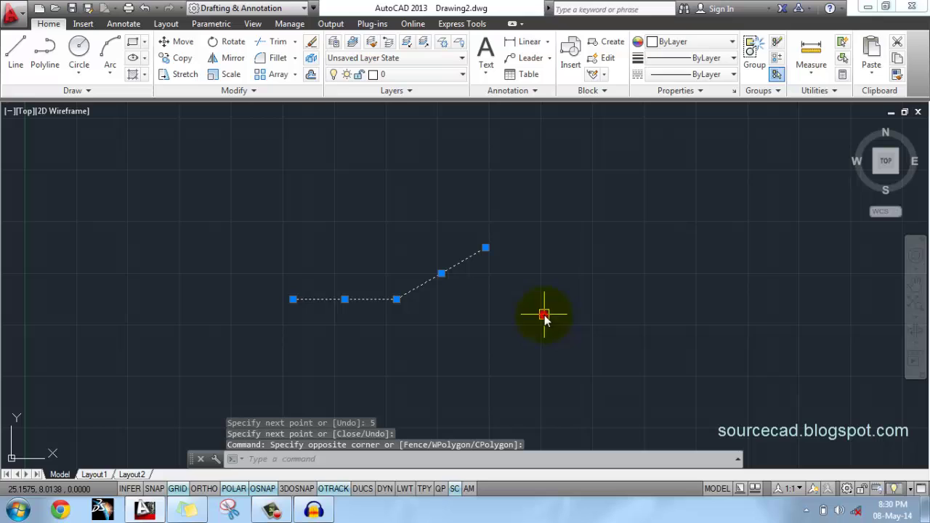
key(Delete)
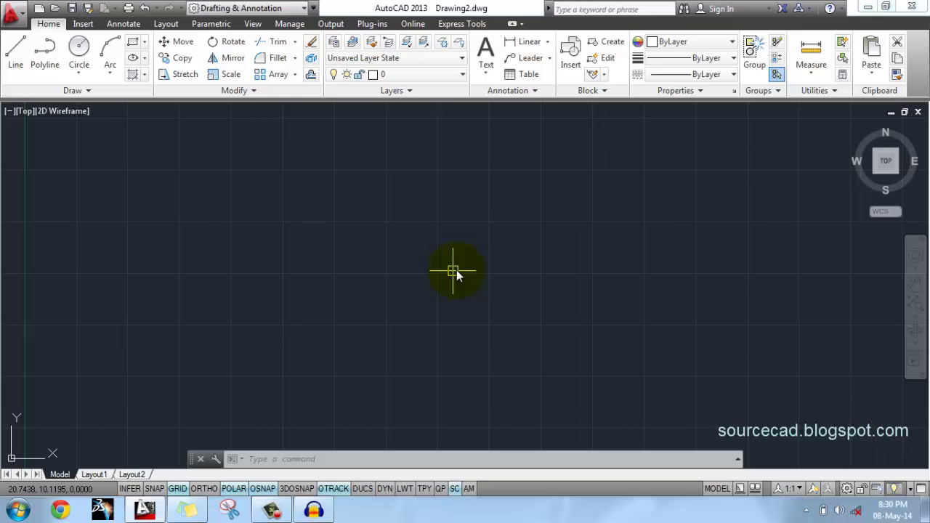
Step: Draw a radius-5 circle at the middle of the drawing and select it for erasing
click(80, 48)
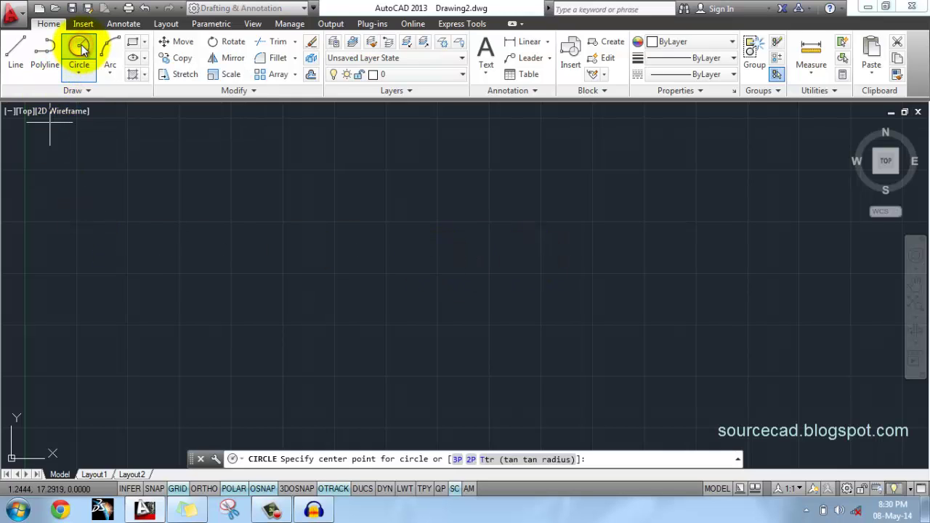
click(435, 275)
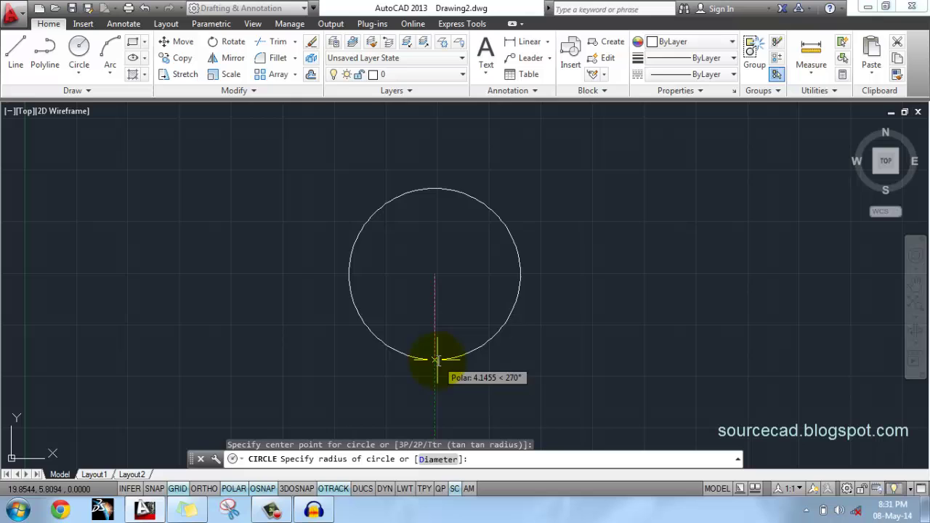
text(5)
key(Return)
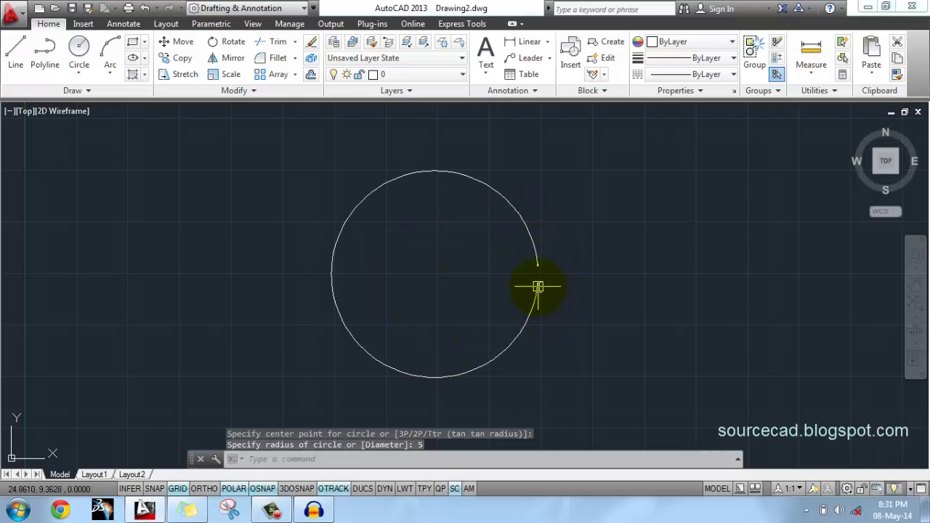
click(560, 327)
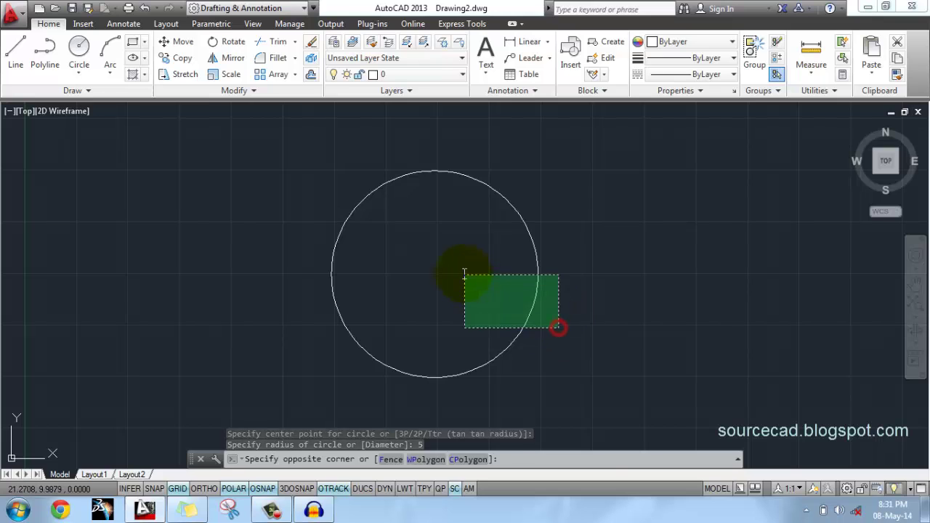
click(462, 273)
right_click(463, 237)
Step: Erase the radius-5 circle, draw a circle of diameter 5 near the centre, and select it
click(493, 246)
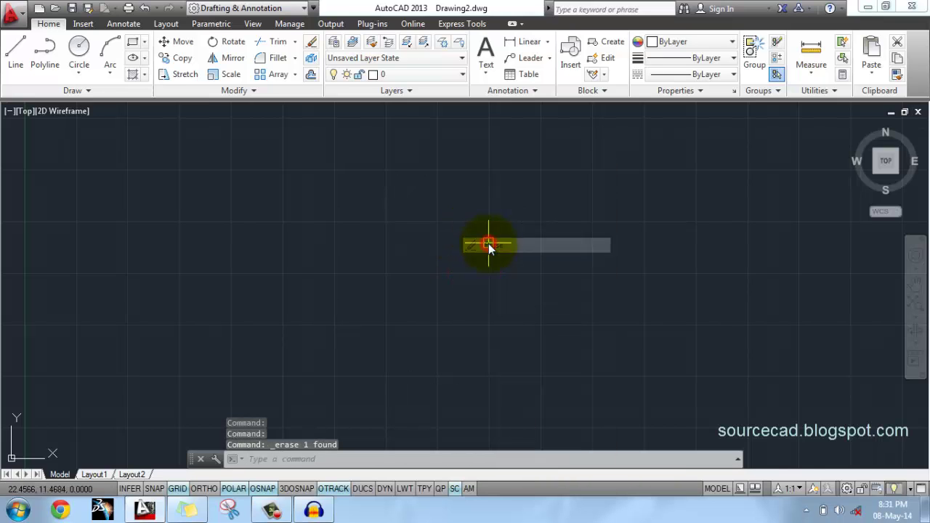
click(80, 48)
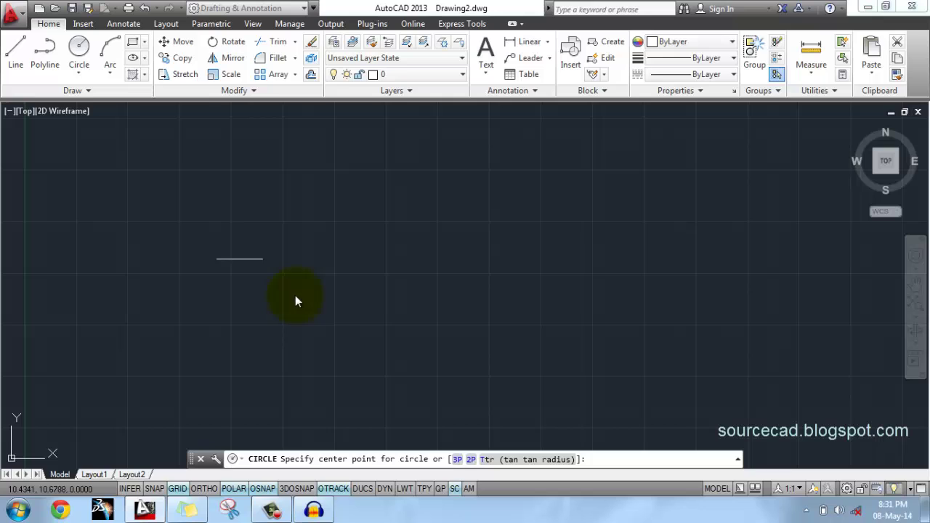
click(430, 256)
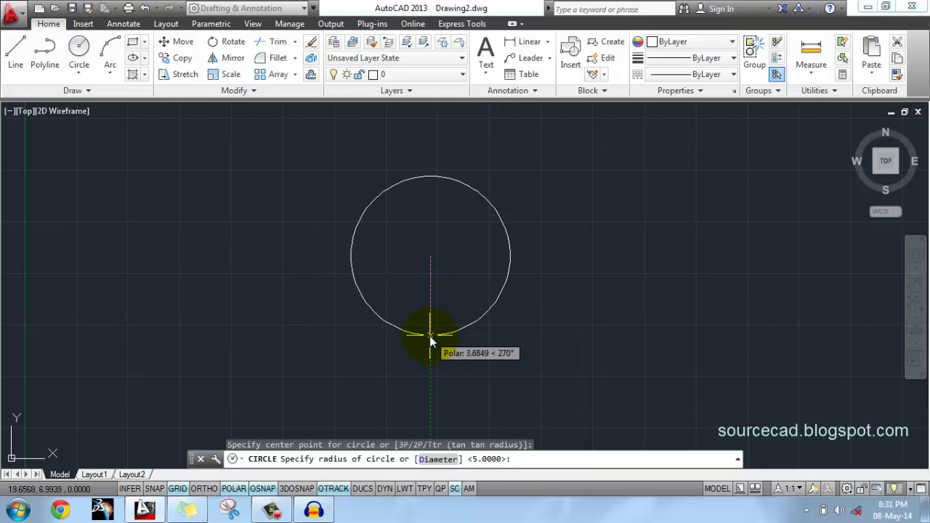
click(438, 460)
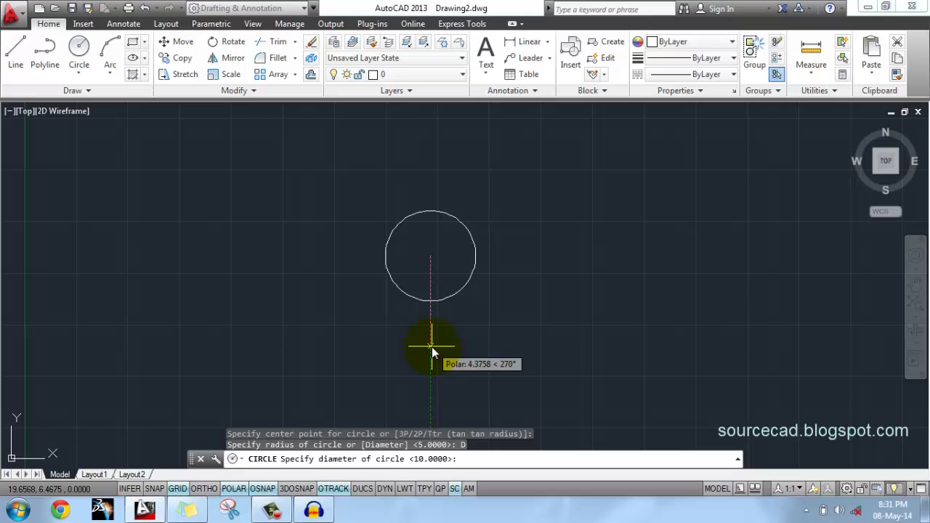
text(5)
key(Return)
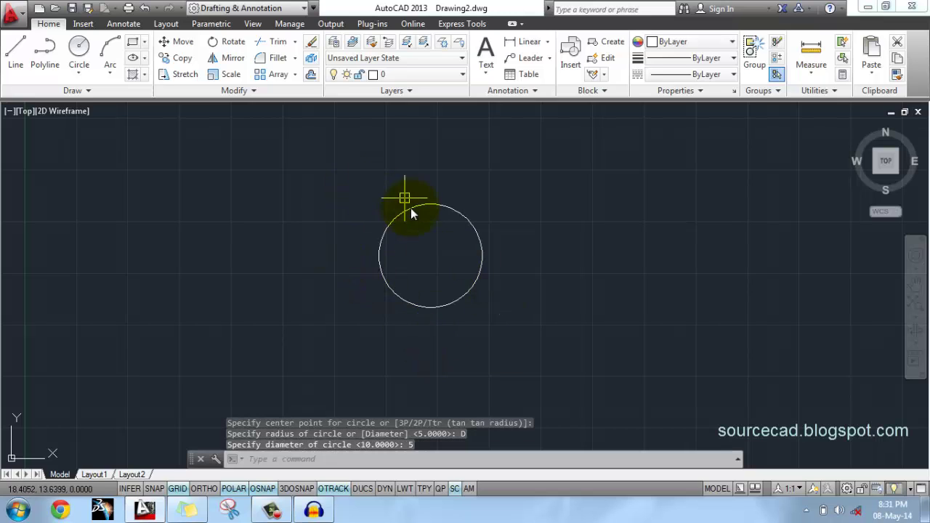
click(334, 175)
click(516, 323)
right_click(529, 200)
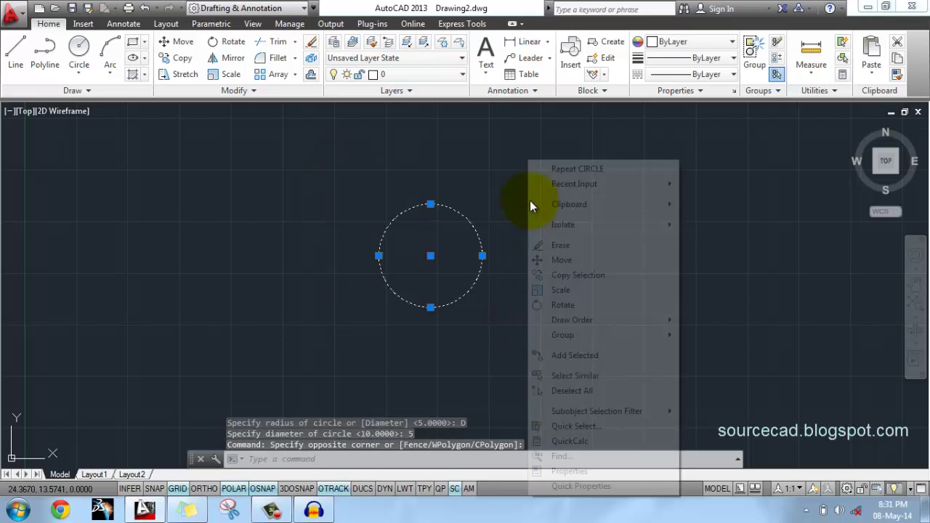
Step: Erase the small circle and draw a 2-Point circle from two picked diameter ends
click(561, 245)
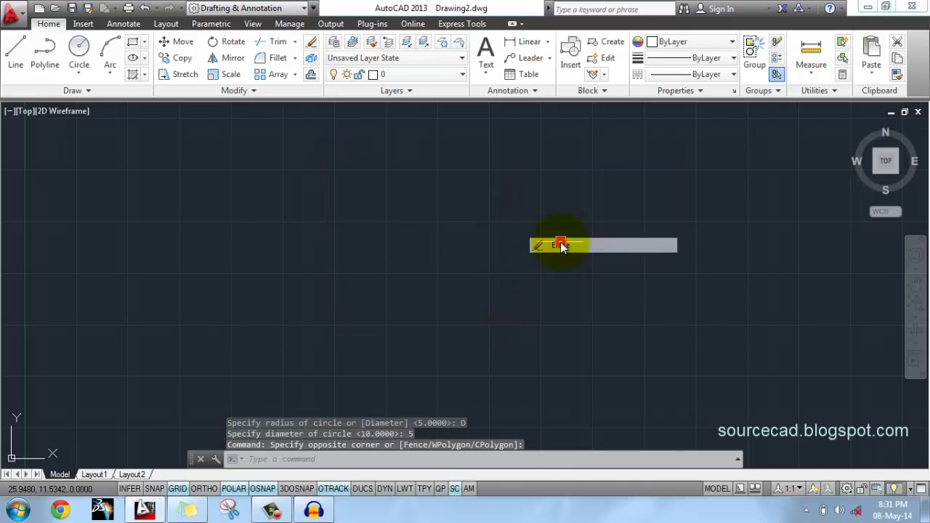
click(87, 74)
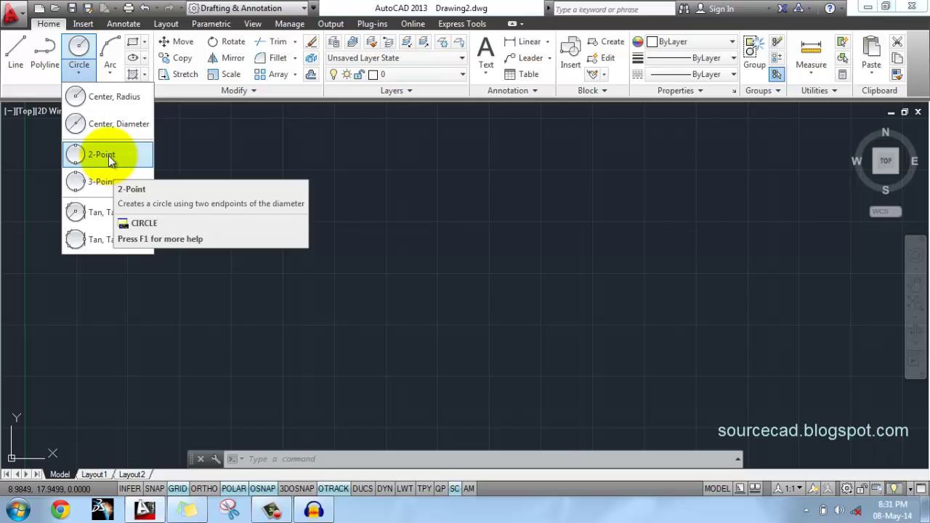
click(109, 156)
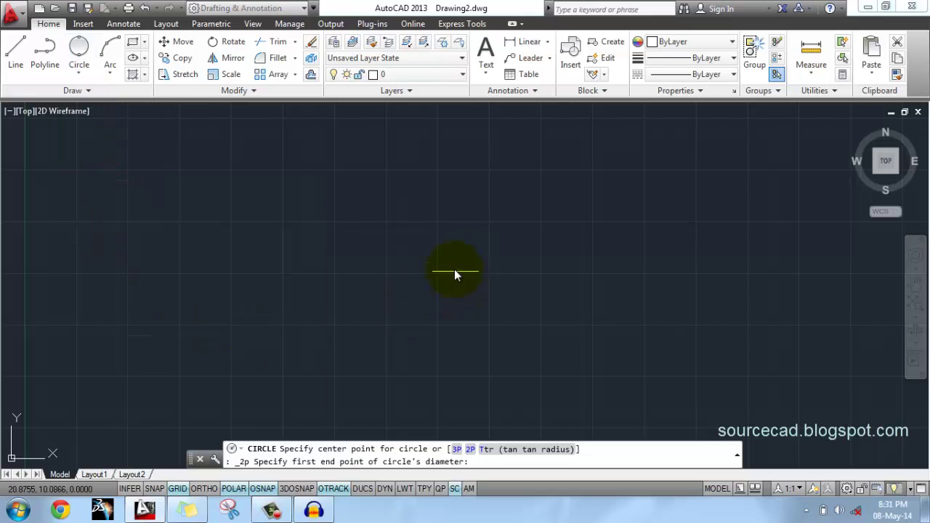
click(281, 276)
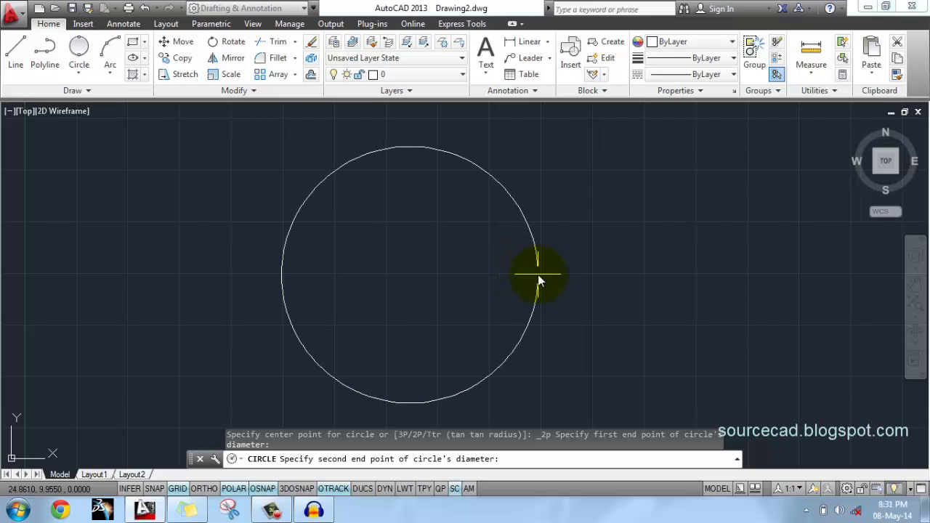
click(537, 276)
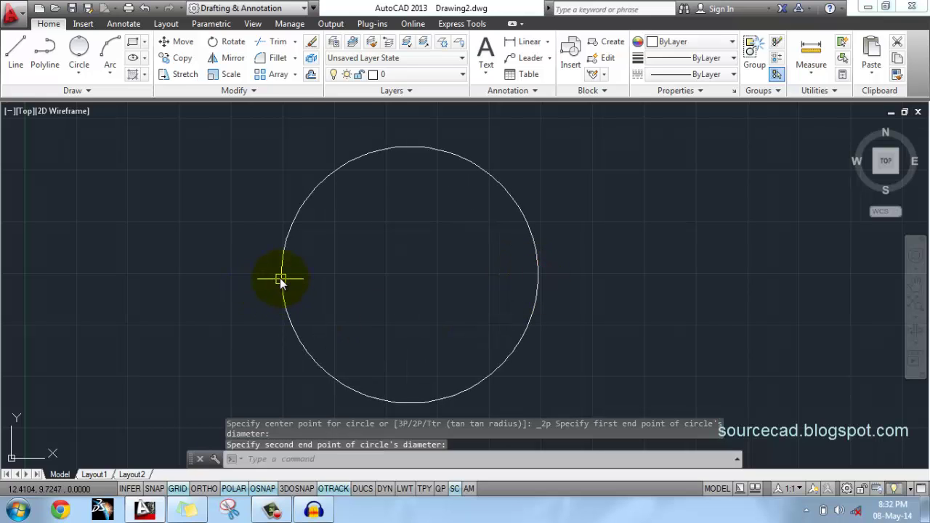
Step: Crossing-select the 2-Point circle and erase it
click(569, 293)
click(486, 234)
right_click(485, 231)
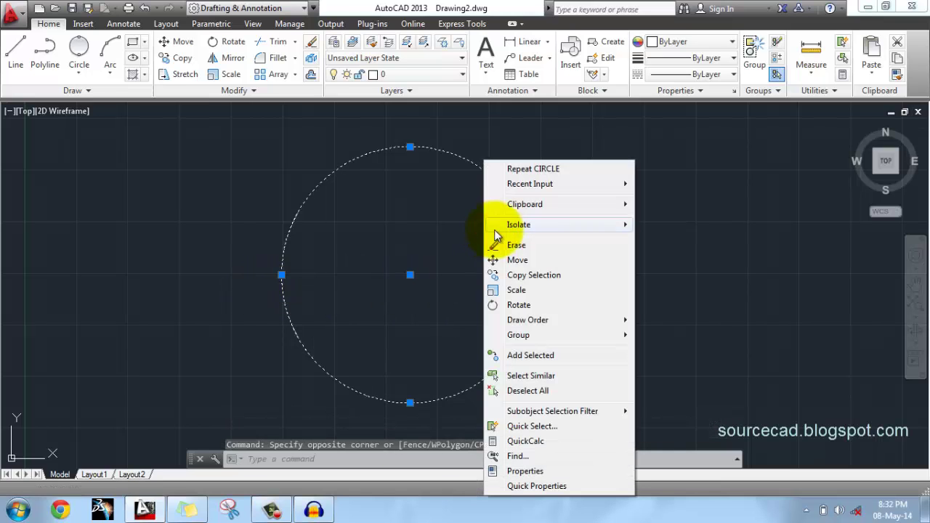
click(540, 246)
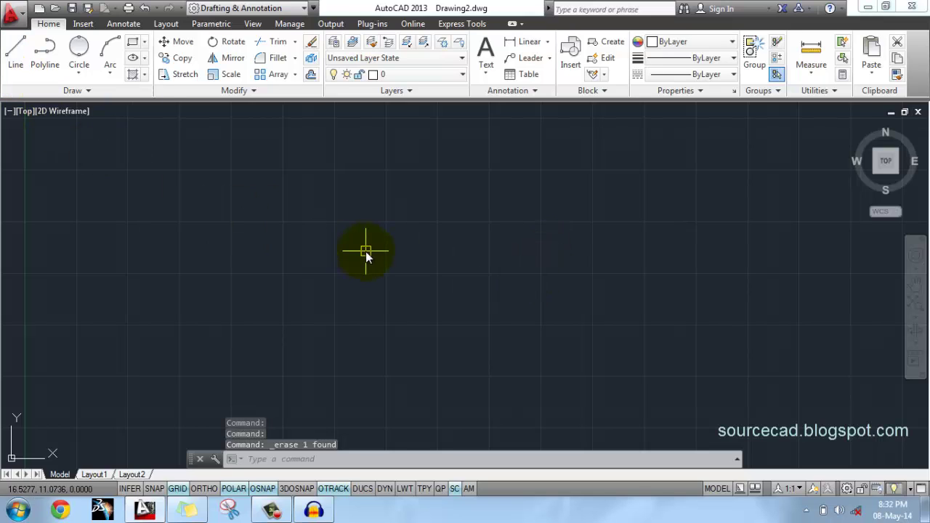
Step: Draw a 2-Point circle with its diameter ends 10 units apart, then delete it
click(80, 72)
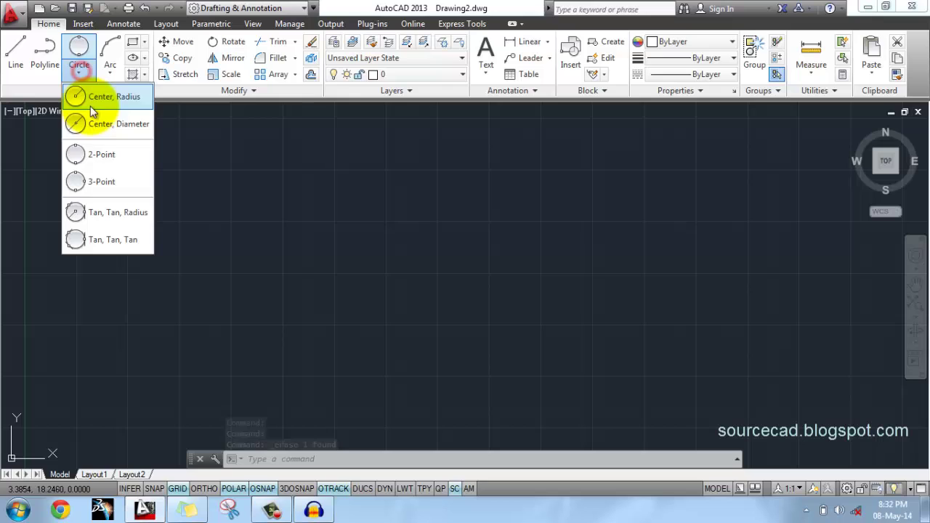
click(103, 153)
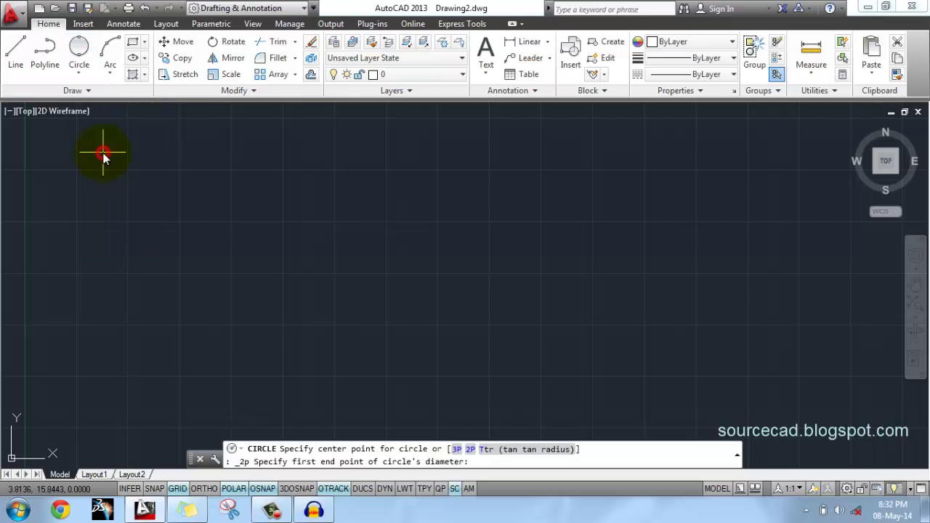
click(278, 267)
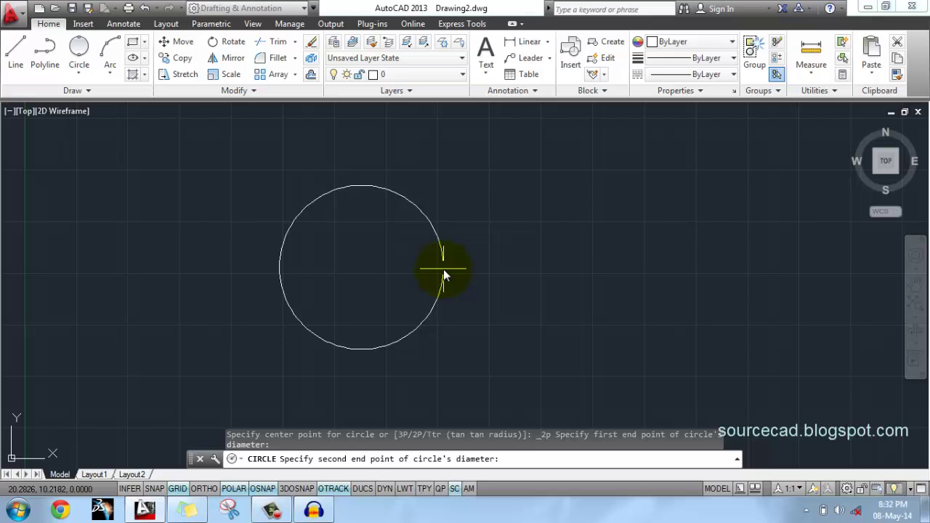
key(Return)
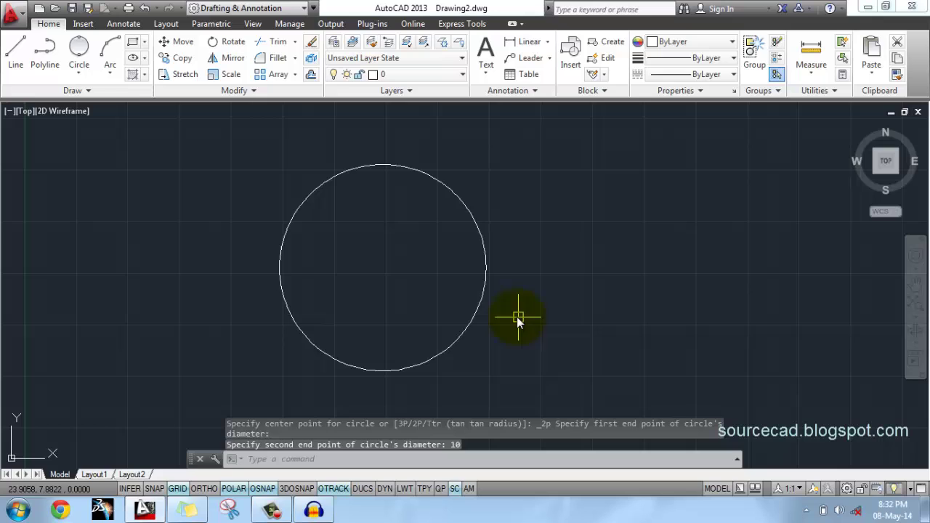
click(484, 299)
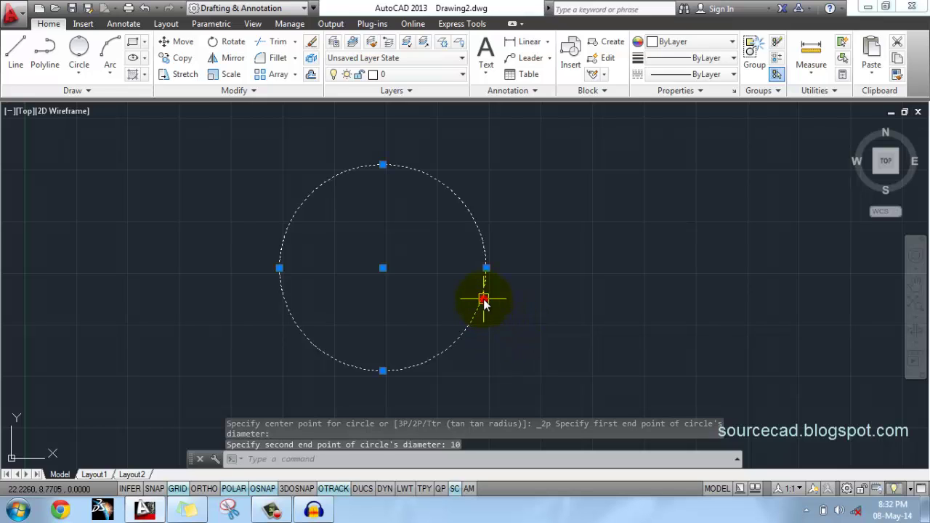
key(Delete)
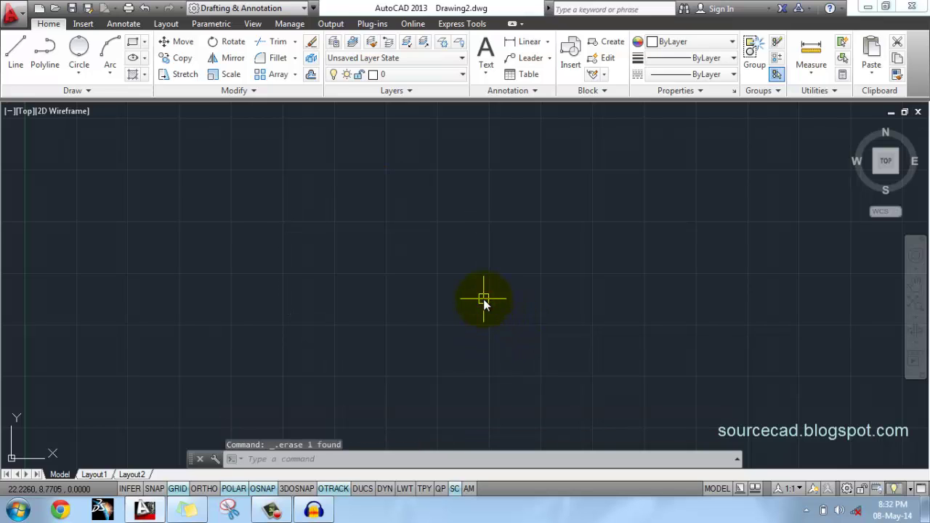
click(82, 71)
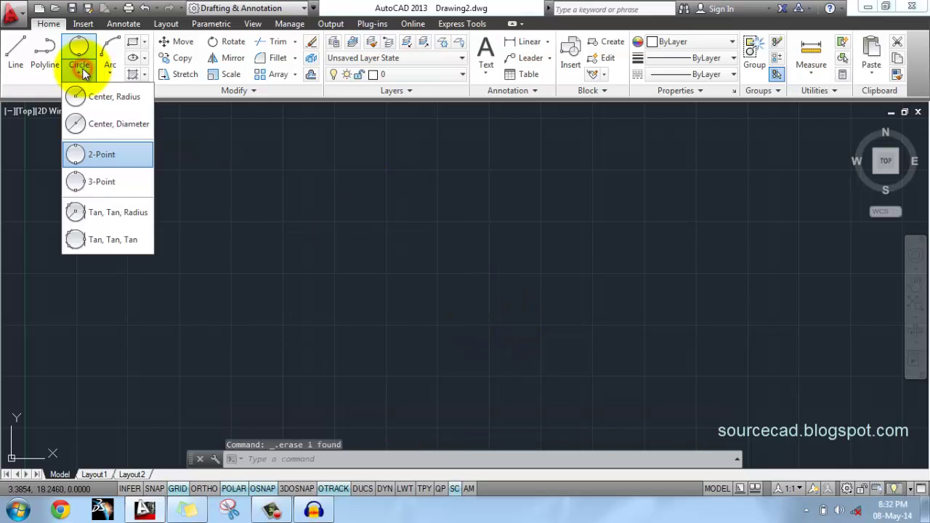
Step: Draw a 3-Point circle through three picked points on its edge
click(105, 183)
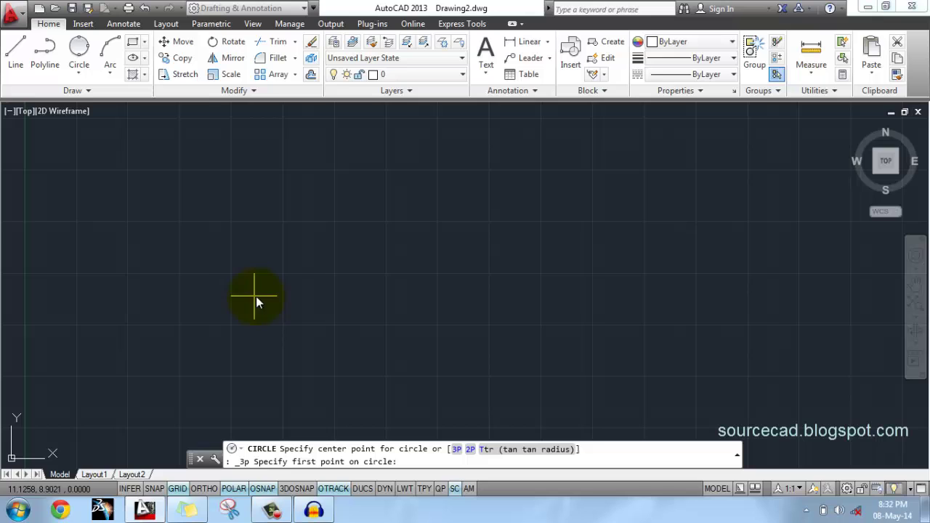
click(298, 300)
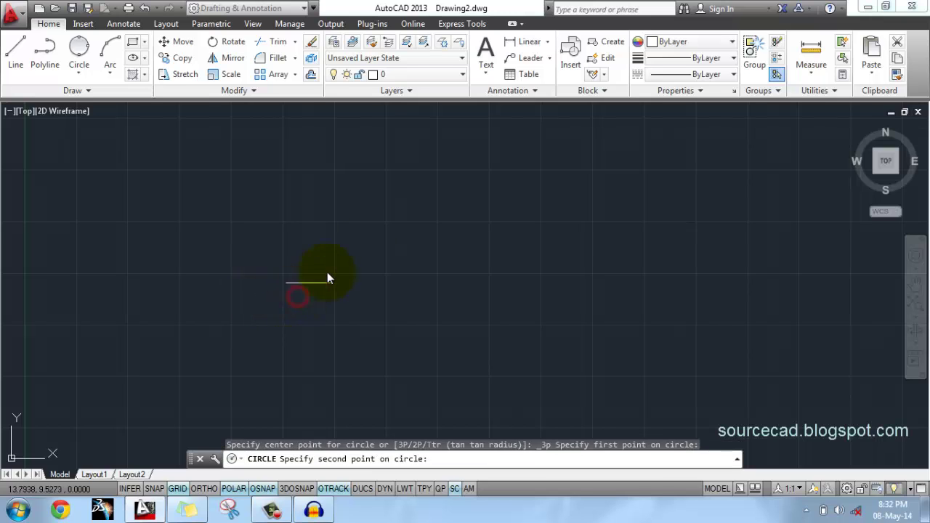
click(415, 205)
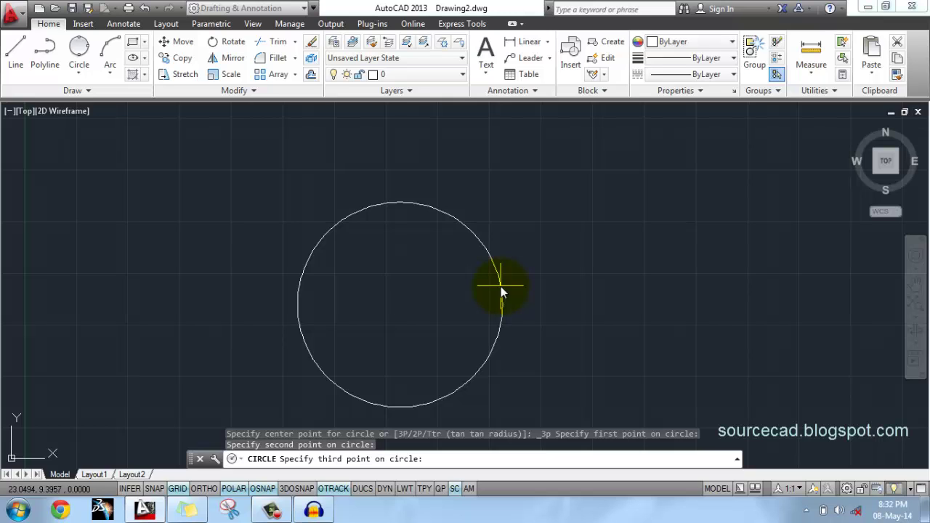
click(501, 287)
Step: Select the three-point circle and erase it
click(492, 332)
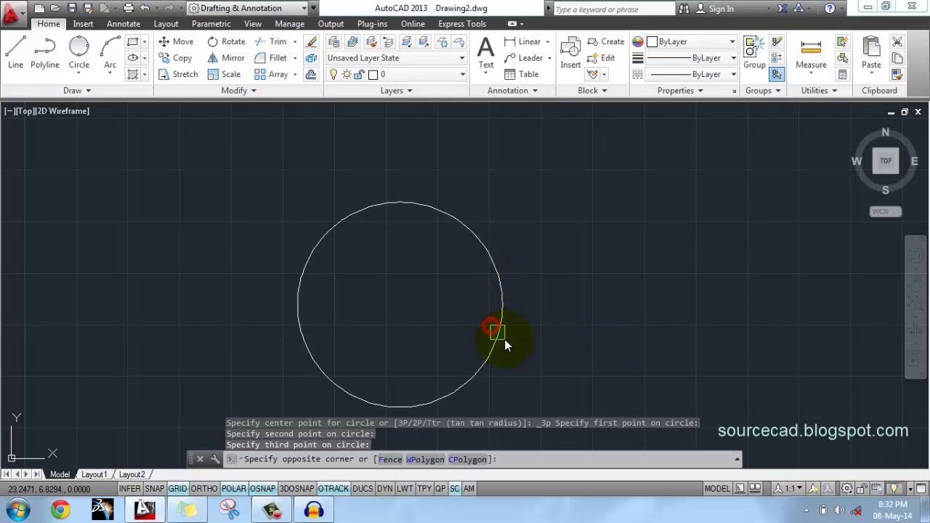
double_click(515, 334)
click(452, 278)
right_click(450, 283)
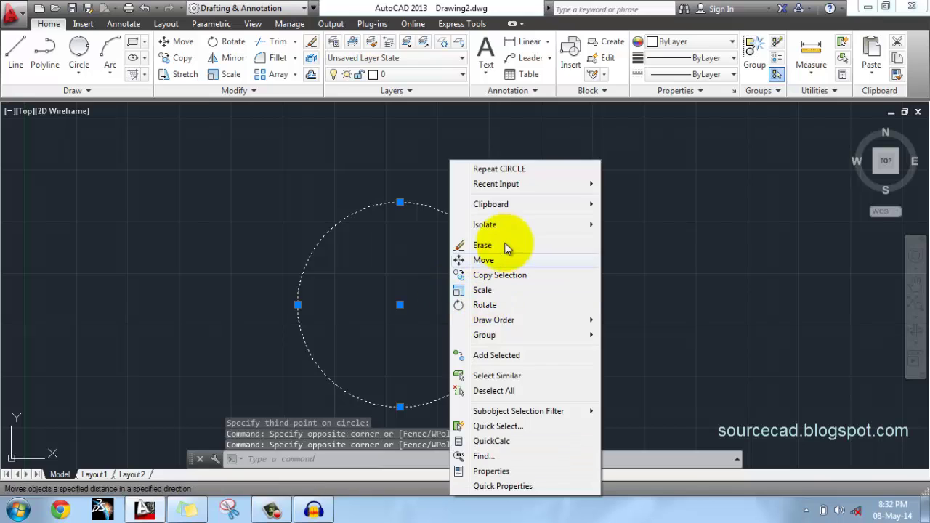
click(490, 242)
click(76, 73)
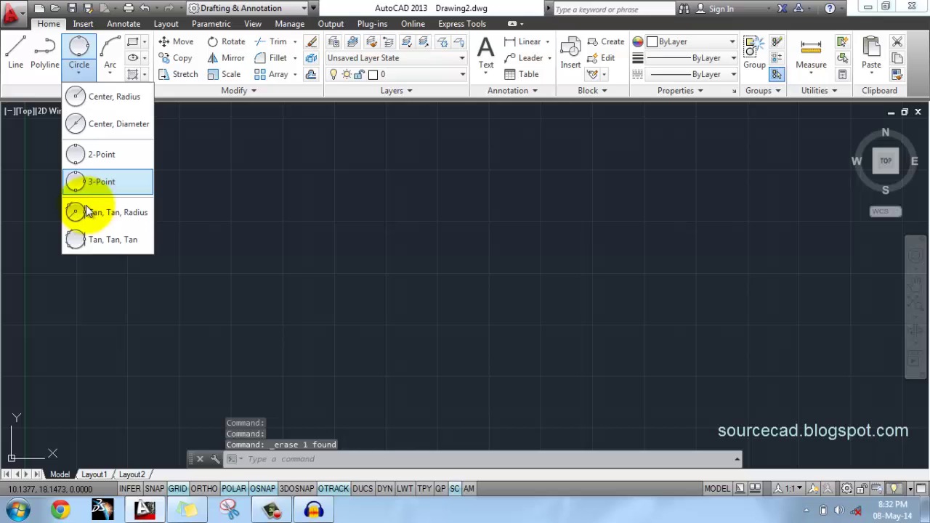
Step: Draw two separate converging lines, a slanted one and a steep one
click(278, 232)
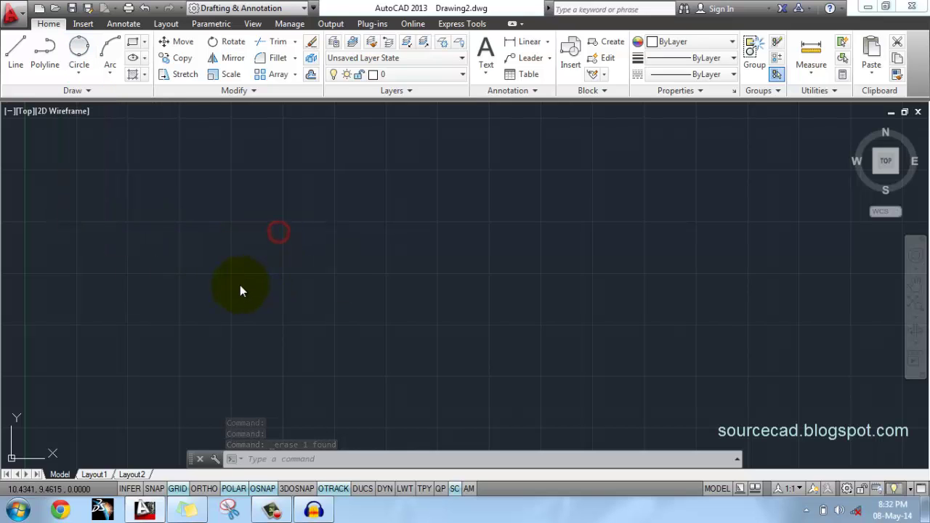
click(16, 55)
click(242, 256)
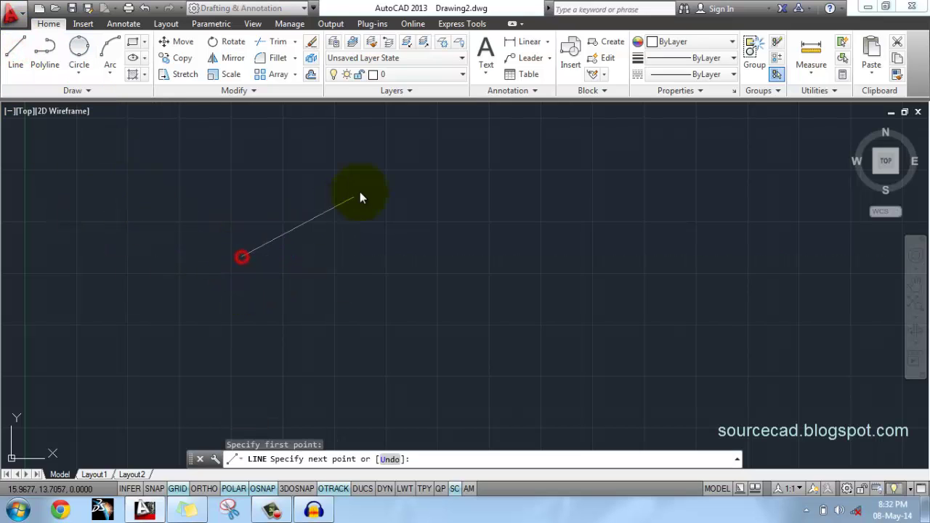
click(363, 188)
key(Return)
key(Return)
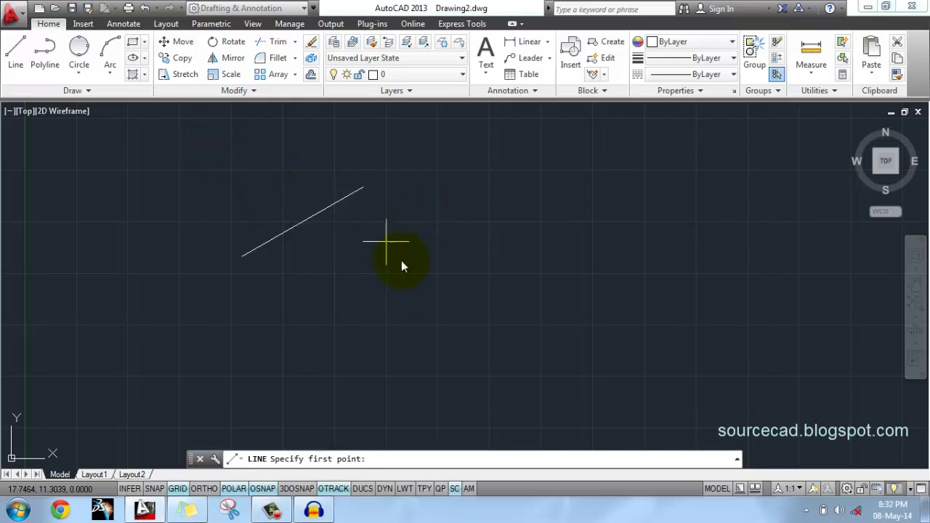
click(453, 331)
click(429, 189)
key(Return)
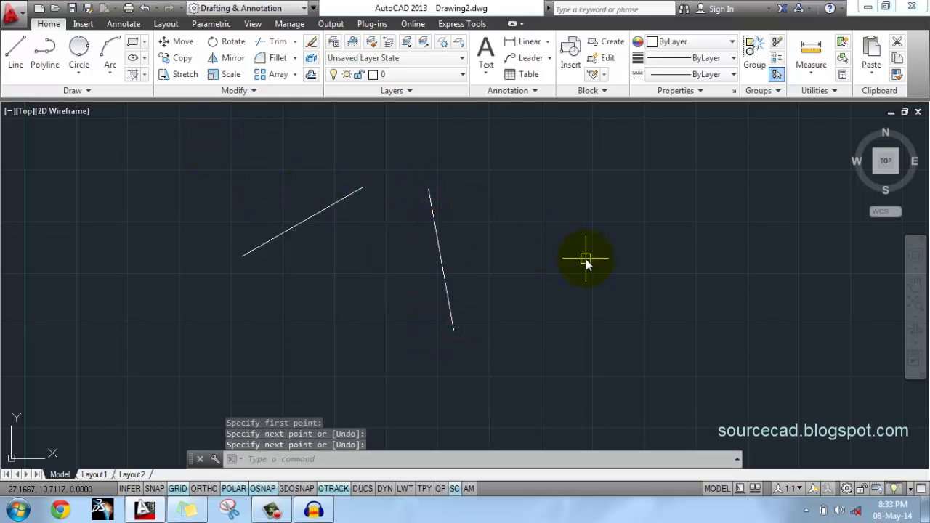
Step: Draw a Tan, Tan, Radius circle of radius 6 tangent to both lines
click(79, 73)
click(117, 213)
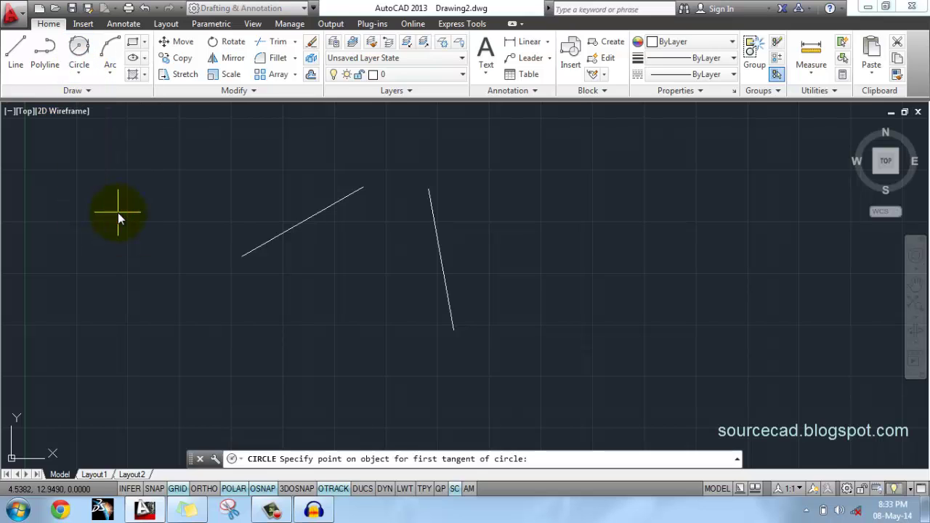
click(301, 224)
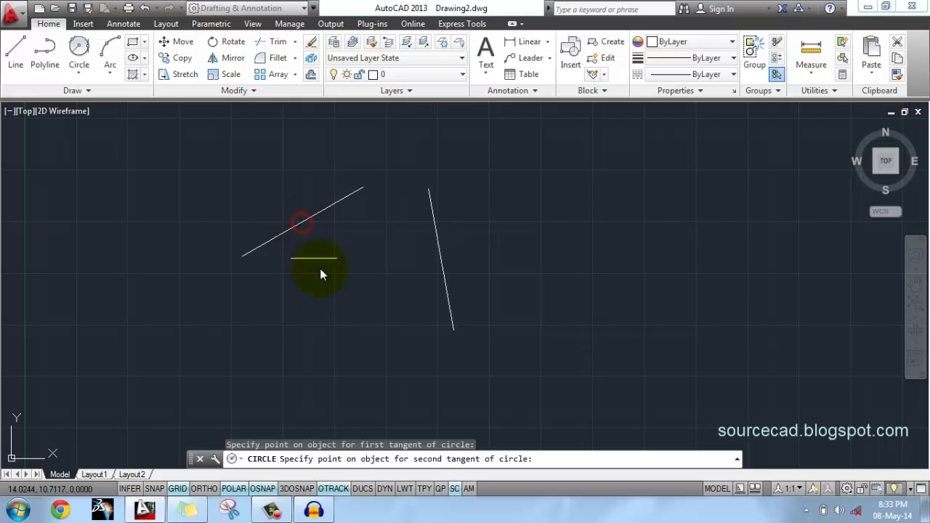
click(440, 251)
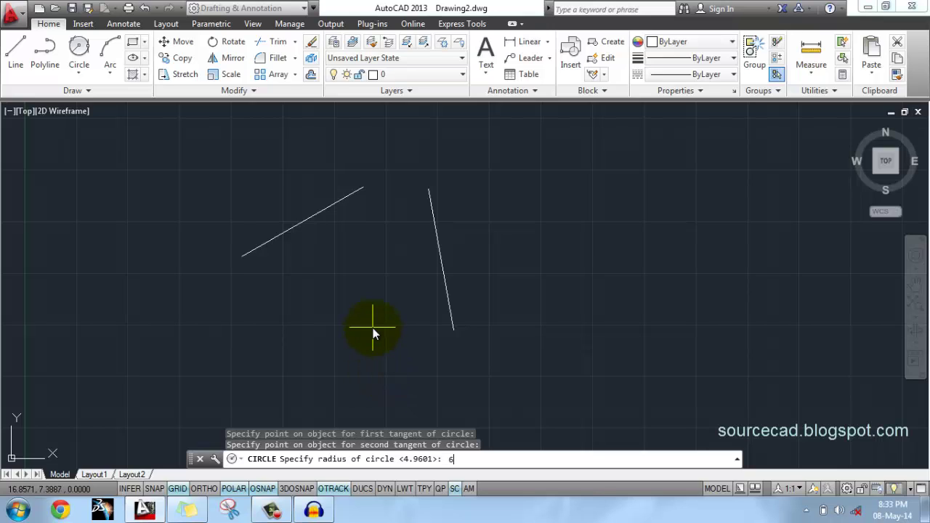
key(Return)
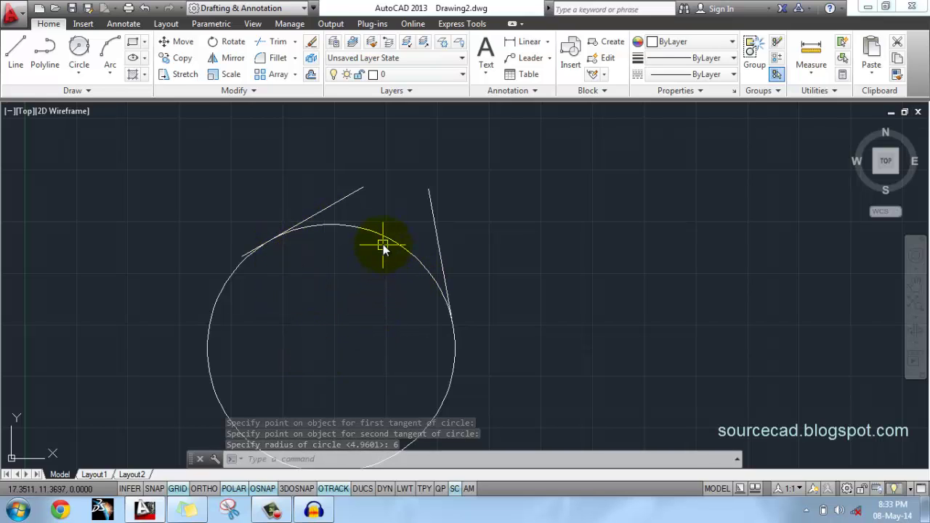
Step: Crossing-select the two lines and circle and erase them
click(471, 333)
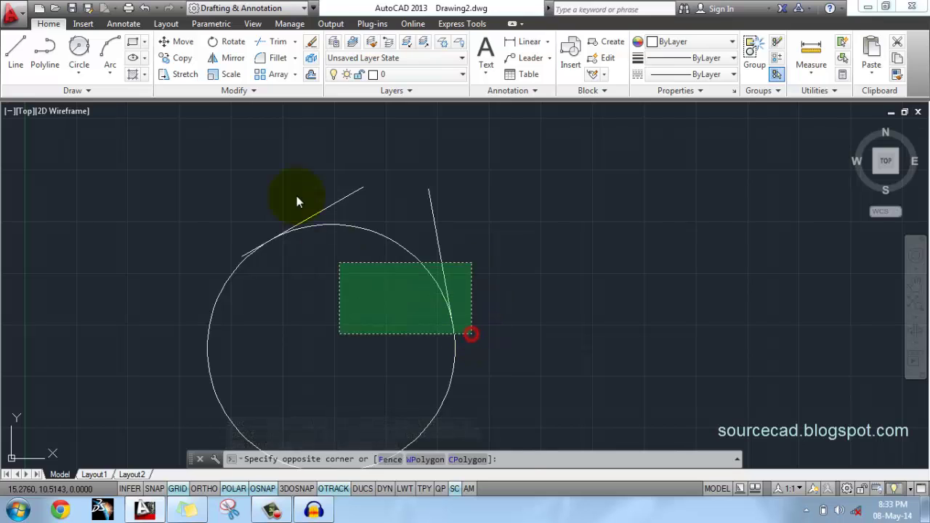
click(291, 190)
right_click(281, 177)
click(327, 260)
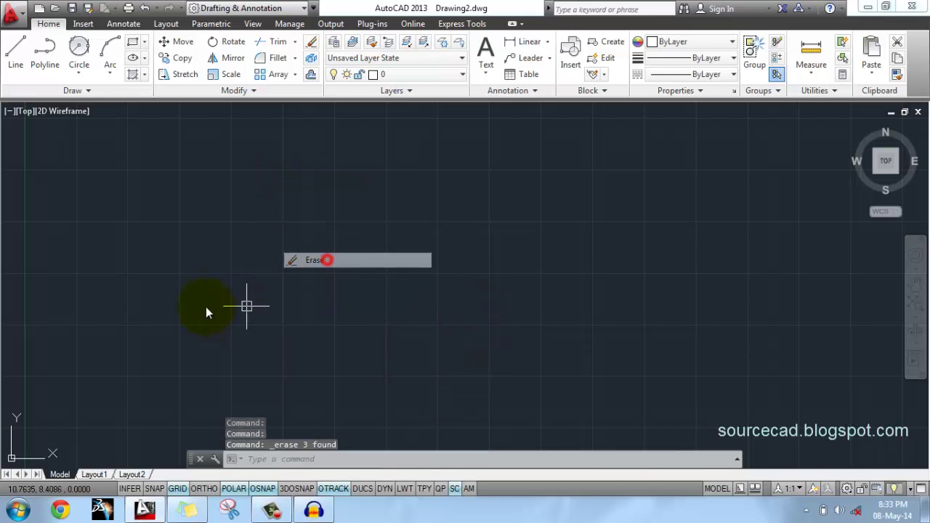
Step: Draw three separate lines forming a rough triangle: upper-left, right and bottom
click(79, 69)
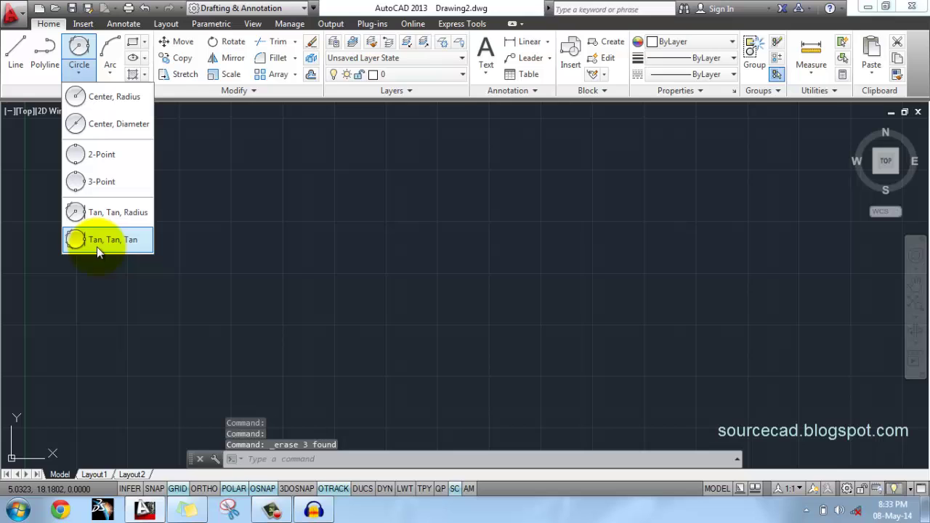
click(289, 256)
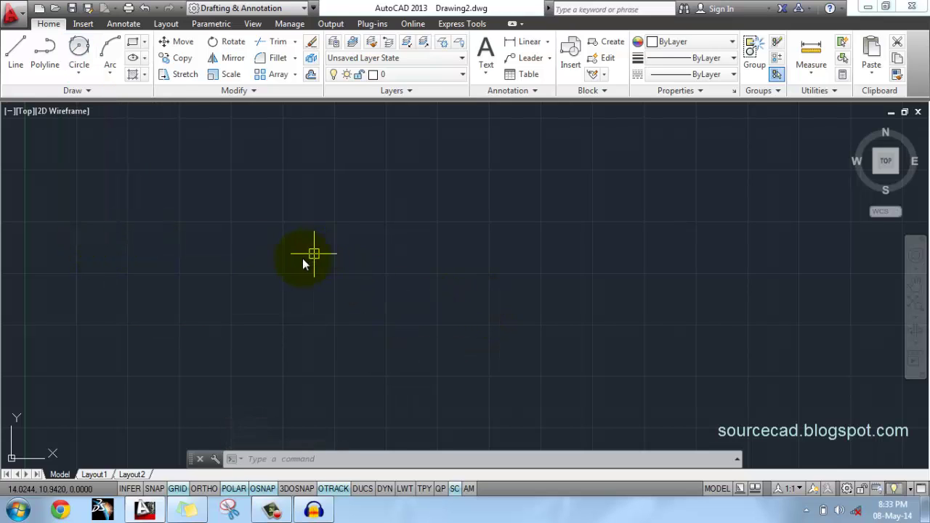
click(21, 53)
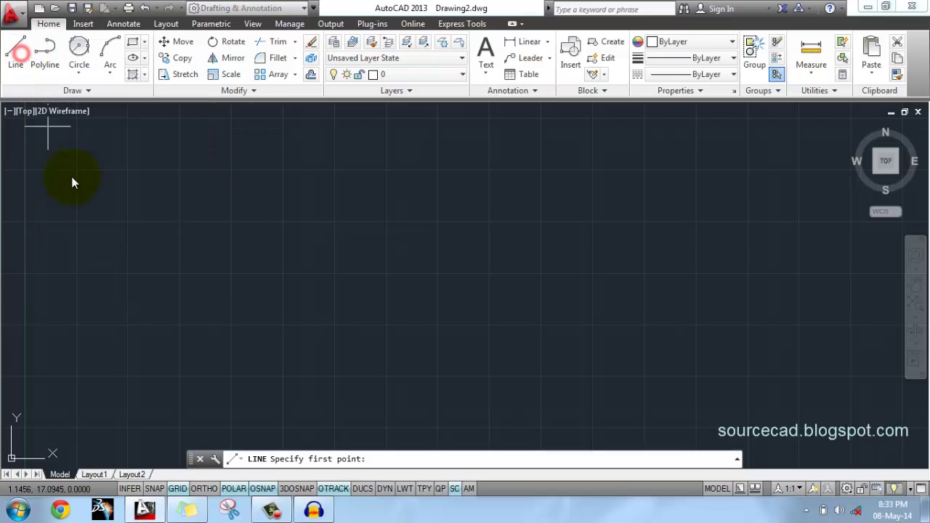
click(226, 281)
click(456, 148)
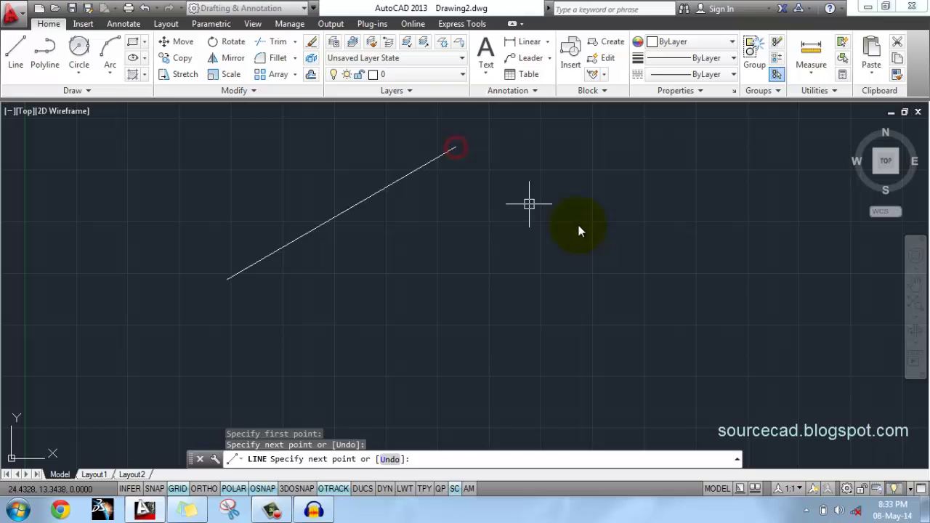
key(Return)
key(Return)
click(568, 177)
click(688, 369)
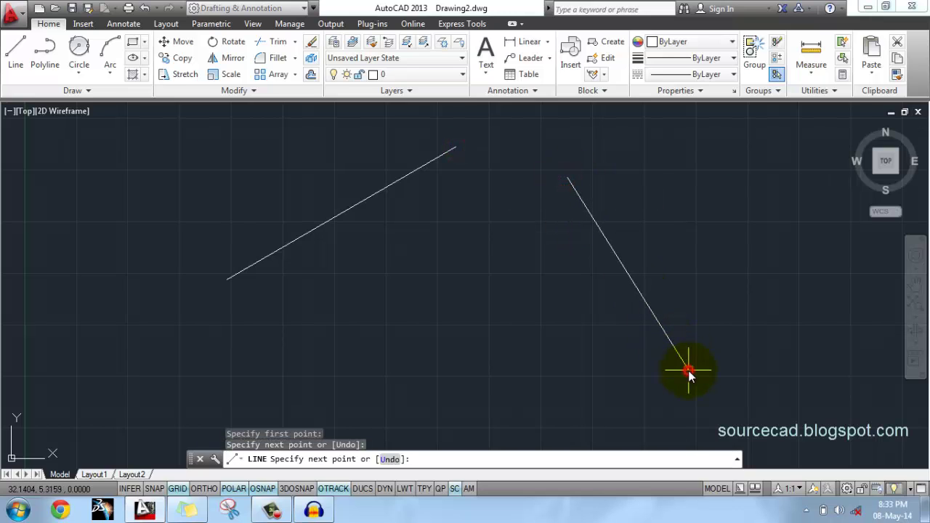
key(Return)
key(Return)
click(278, 348)
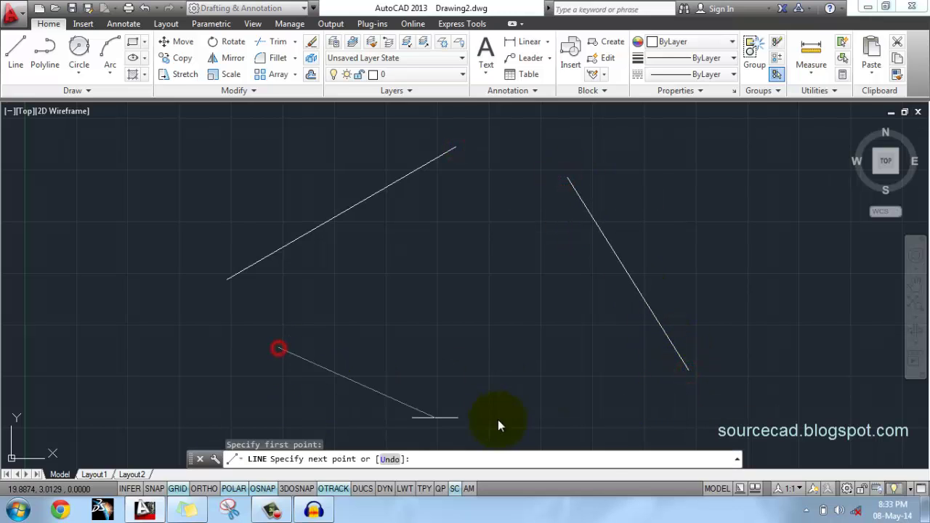
click(601, 438)
key(Return)
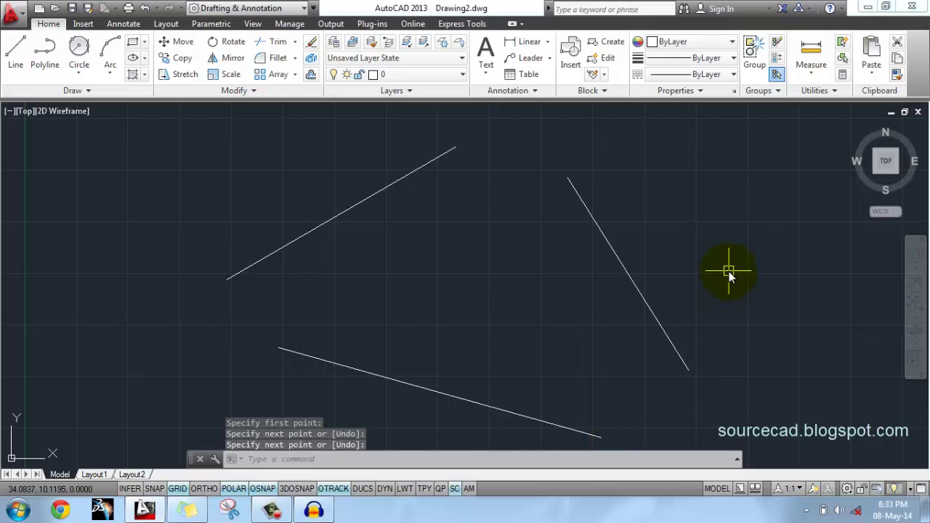
Step: Draw a Tan, Tan, Tan circle tangent to all three lines
click(81, 79)
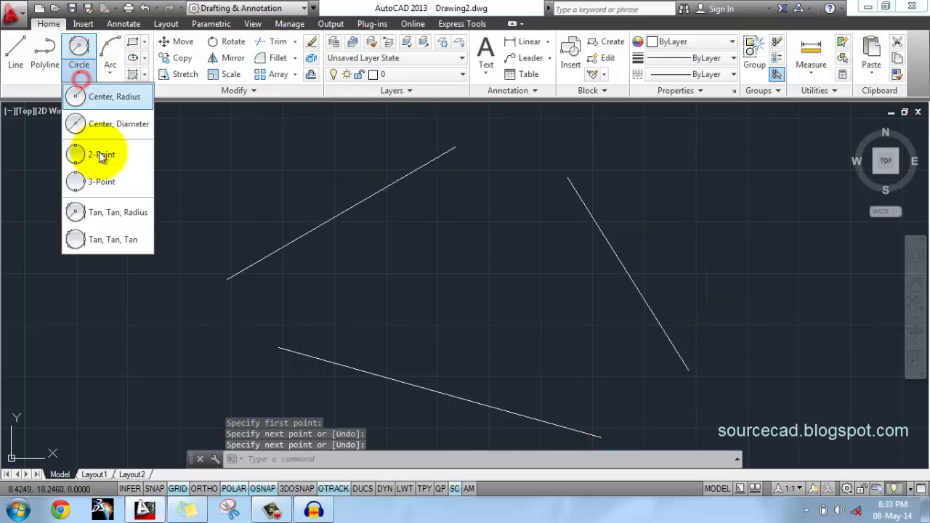
click(108, 242)
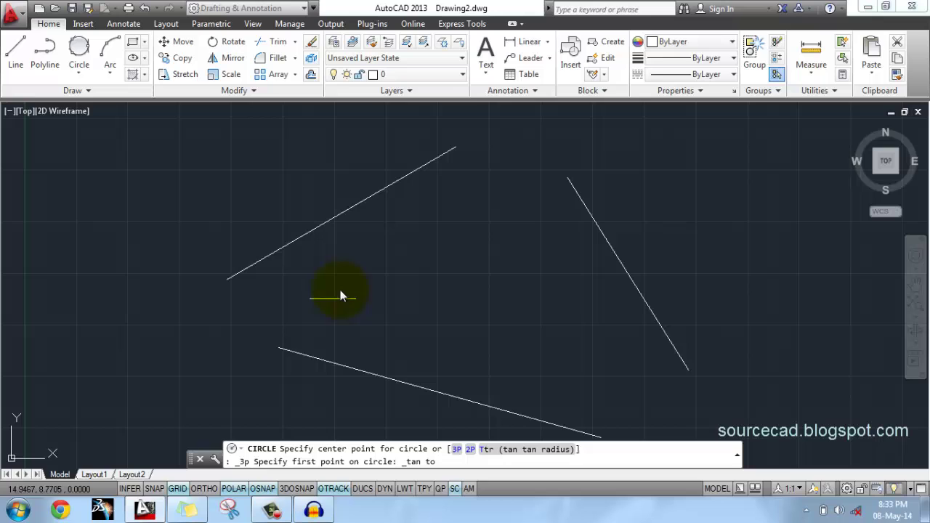
click(364, 211)
click(604, 239)
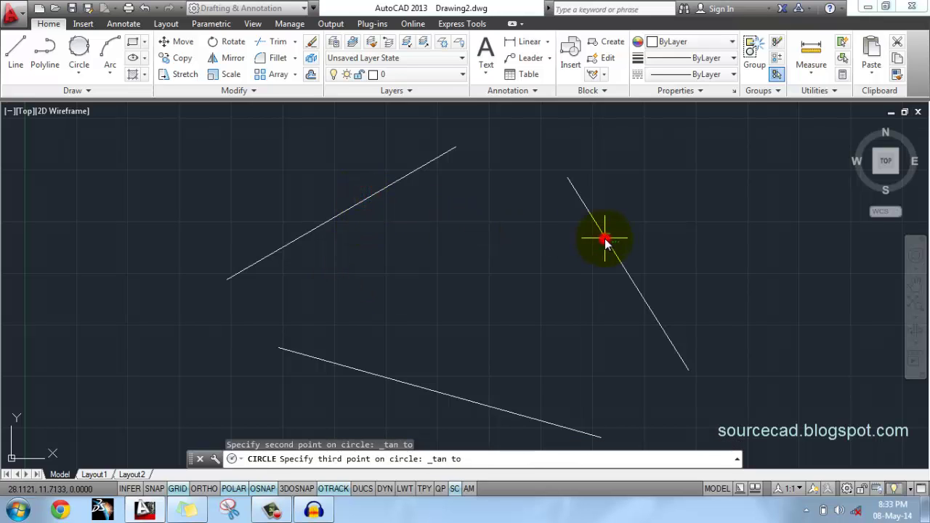
click(489, 408)
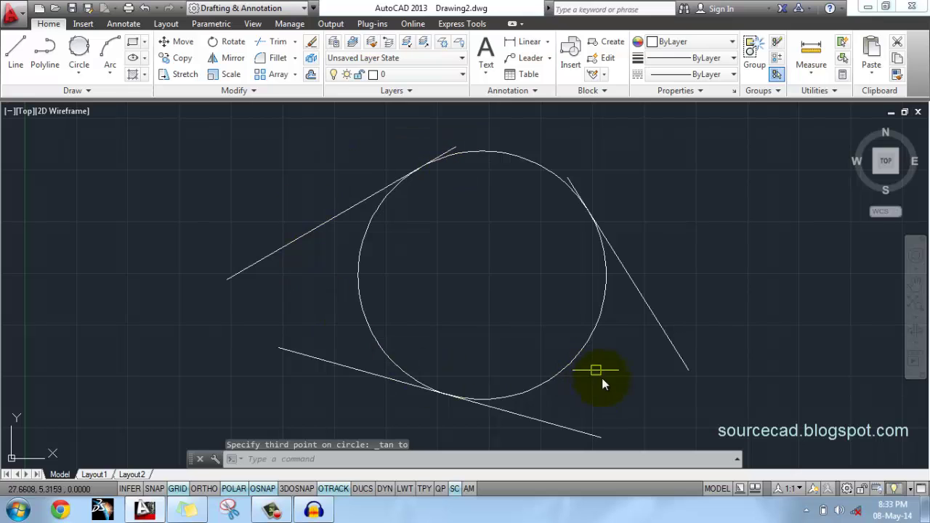
Step: Window-select the circle and three lines and delete them
scroll(415, 228, down, 3)
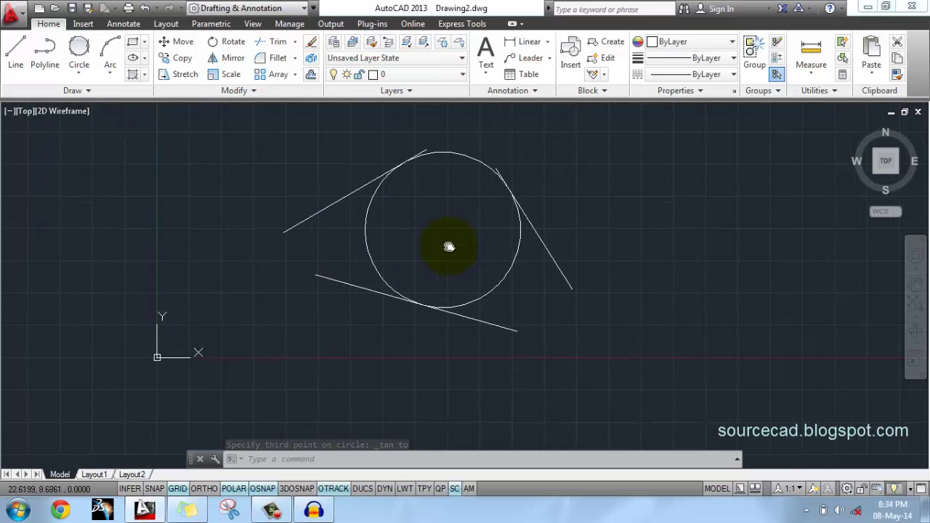
click(221, 114)
click(667, 399)
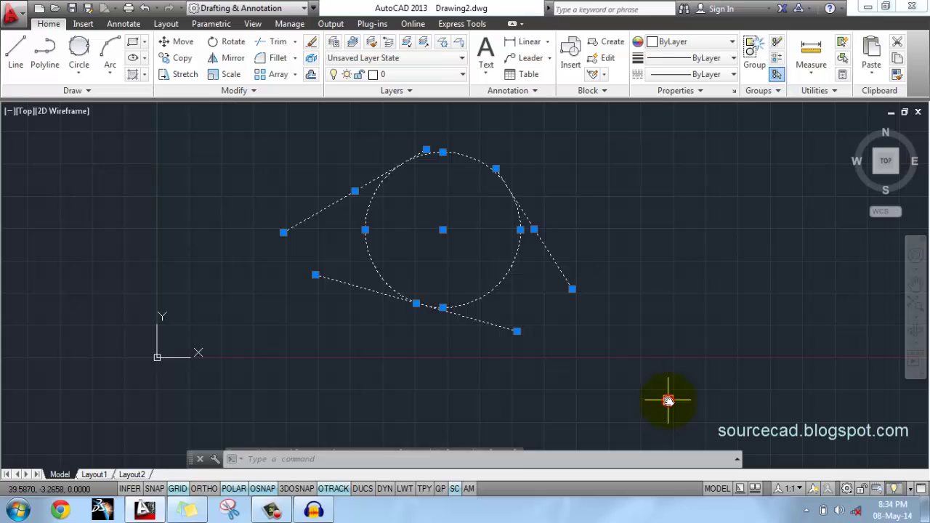
key(Delete)
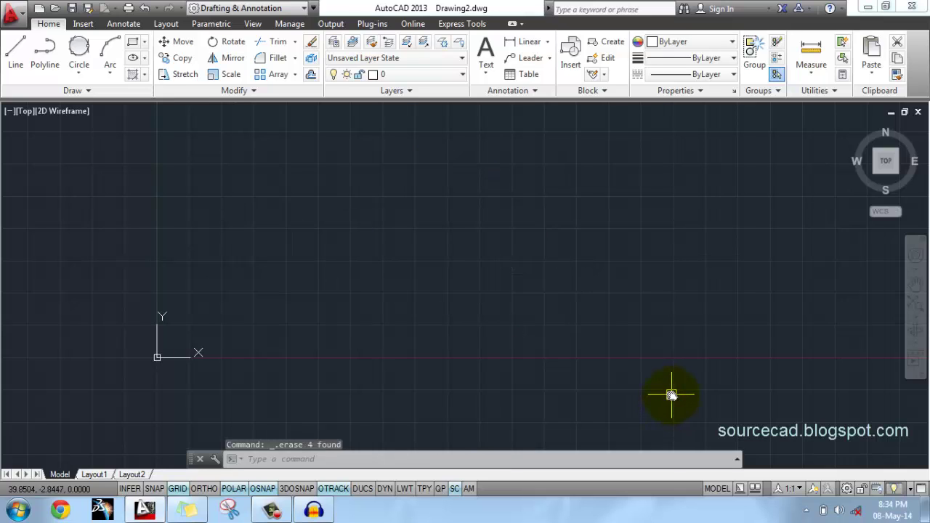